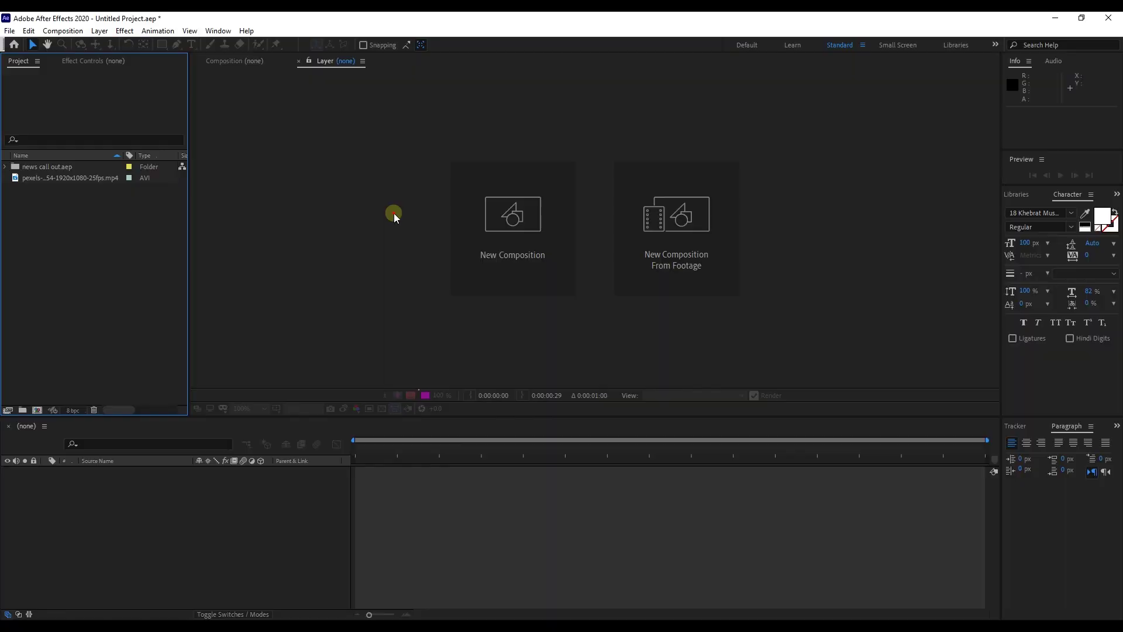
- Create a new 1920x1080, 30 fps, 10-second composition named TEXT TRACKING
{"action": "left_click", "coordinate": [394, 215]}
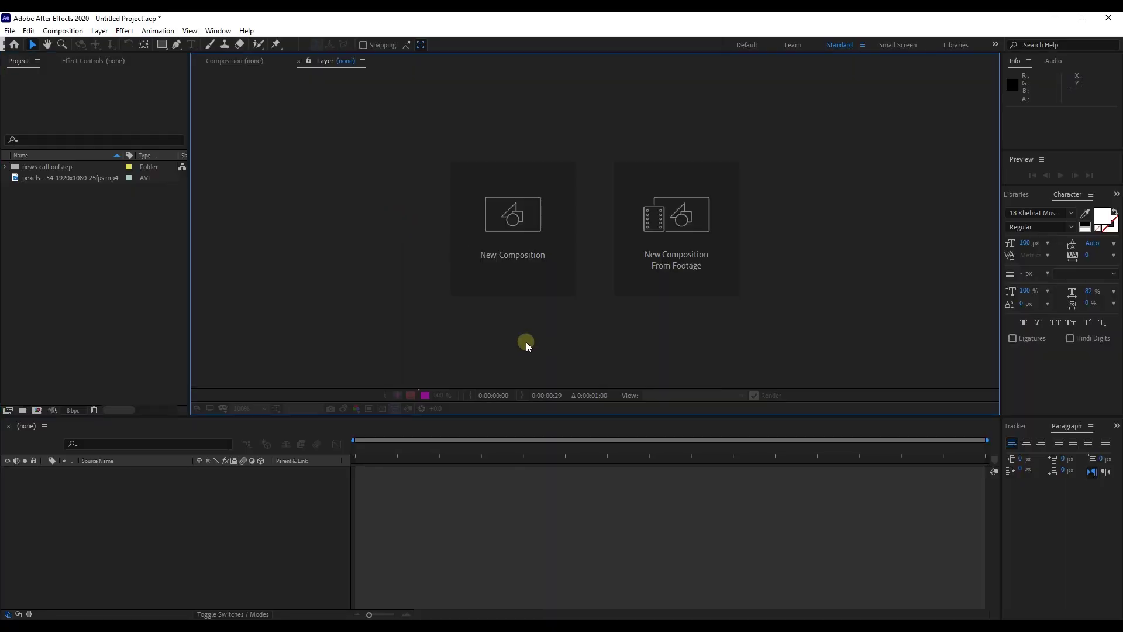
{"action": "left_click", "coordinate": [525, 269]}
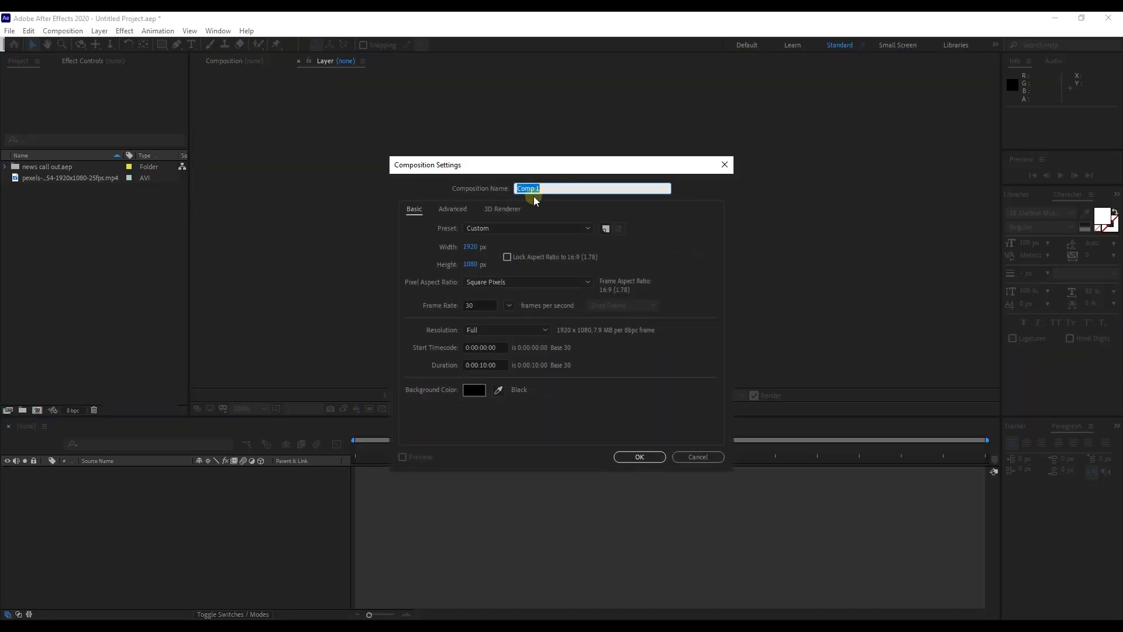
{"action": "type", "text": "TEXT TRACKING"}
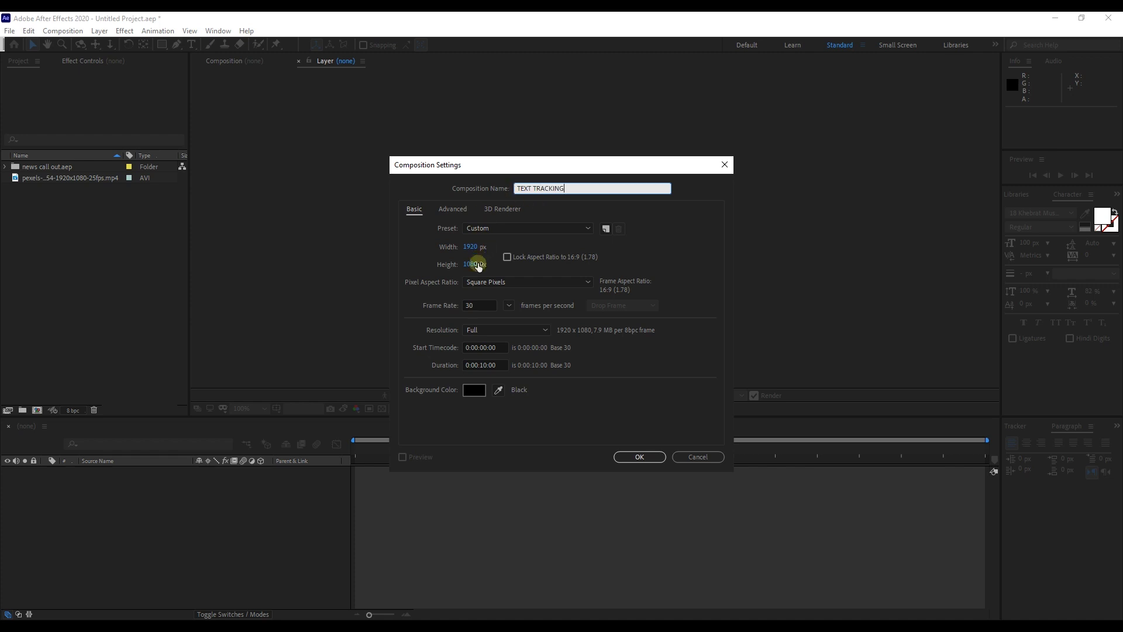
{"action": "key", "text": "Return"}
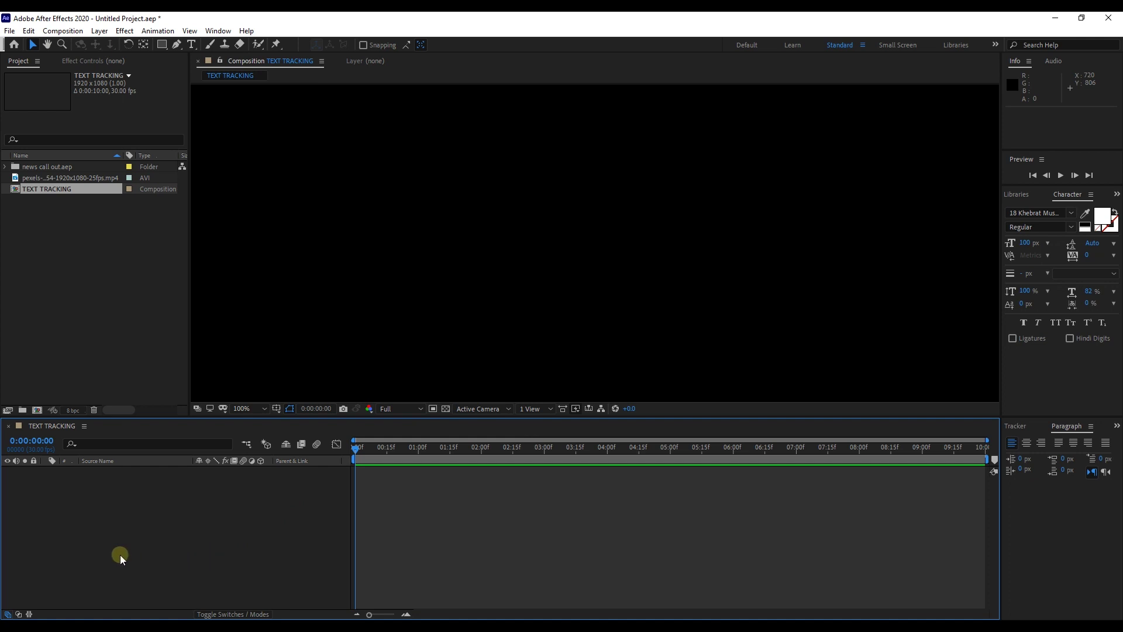
- Add the mountain-road footage to the TEXT TRACKING timeline and fit the frame in view
{"action": "left_click_drag", "start_coordinate": [38, 180], "coordinate": [80, 486]}
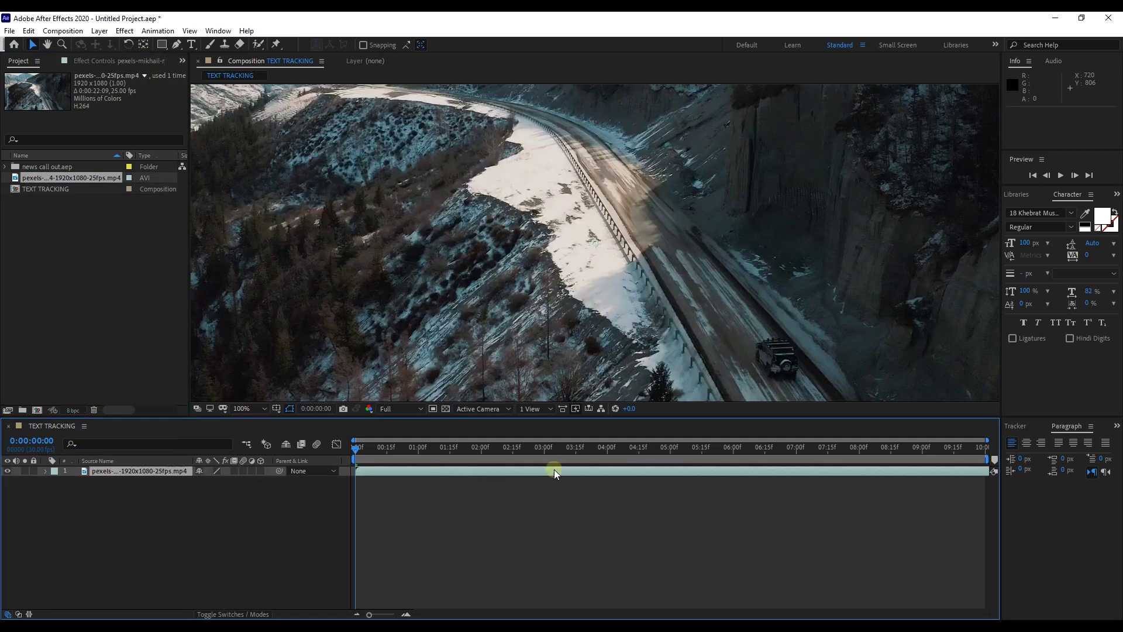
{"action": "left_click", "coordinate": [263, 407]}
{"action": "left_click", "coordinate": [264, 212]}
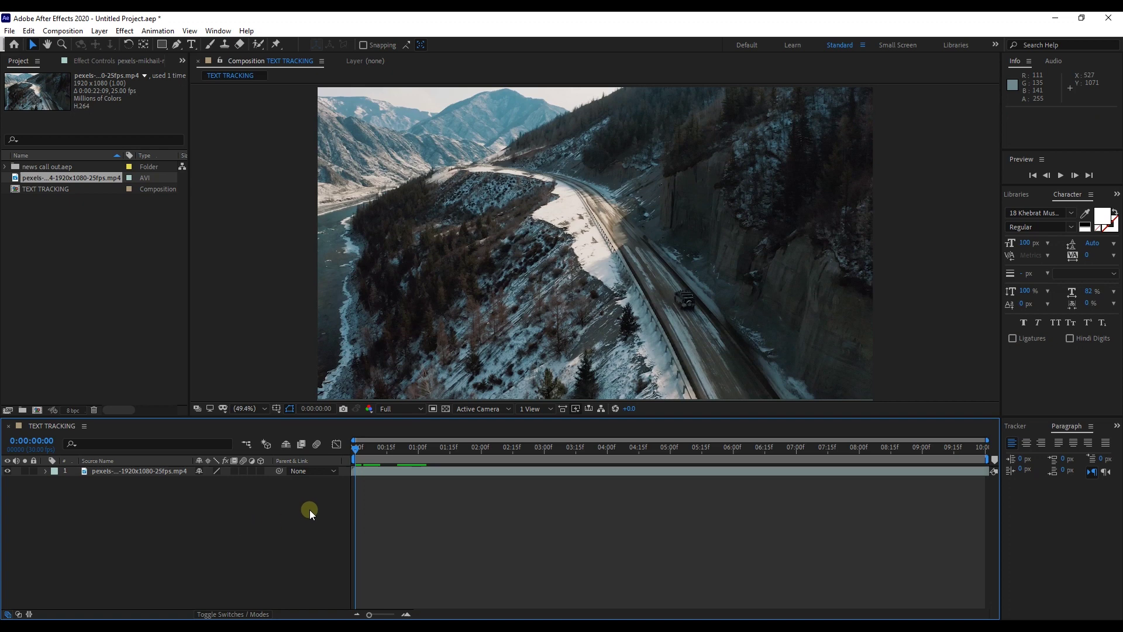
{"action": "left_click", "coordinate": [697, 304]}
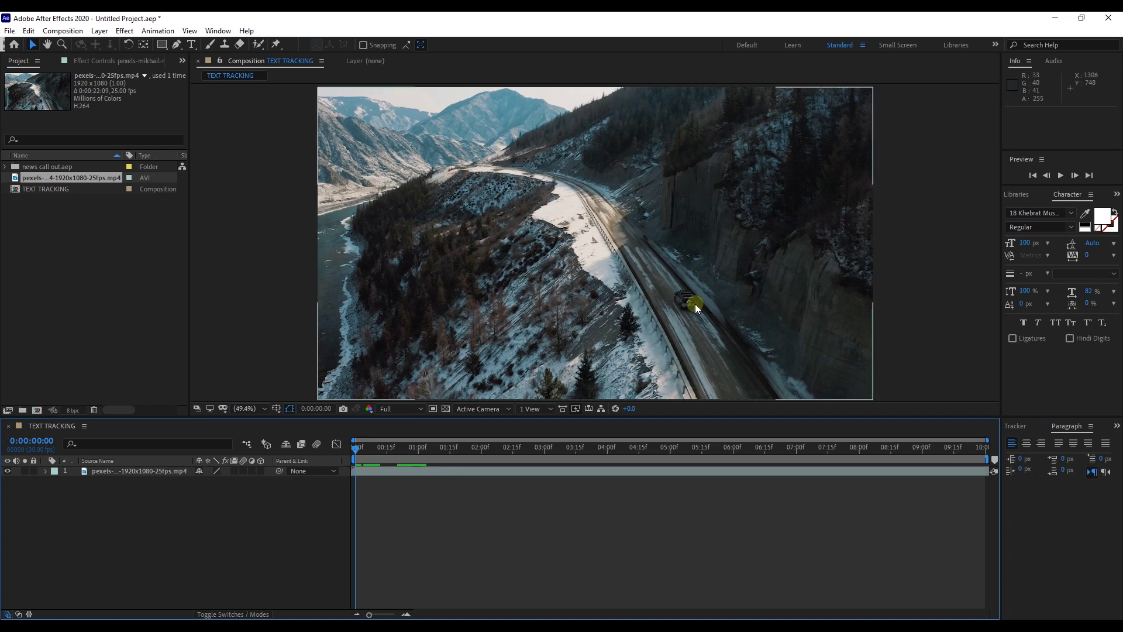
- Show the Tracker panel and set its Motion Source to the pexels road clip
{"action": "left_click", "coordinate": [212, 31]}
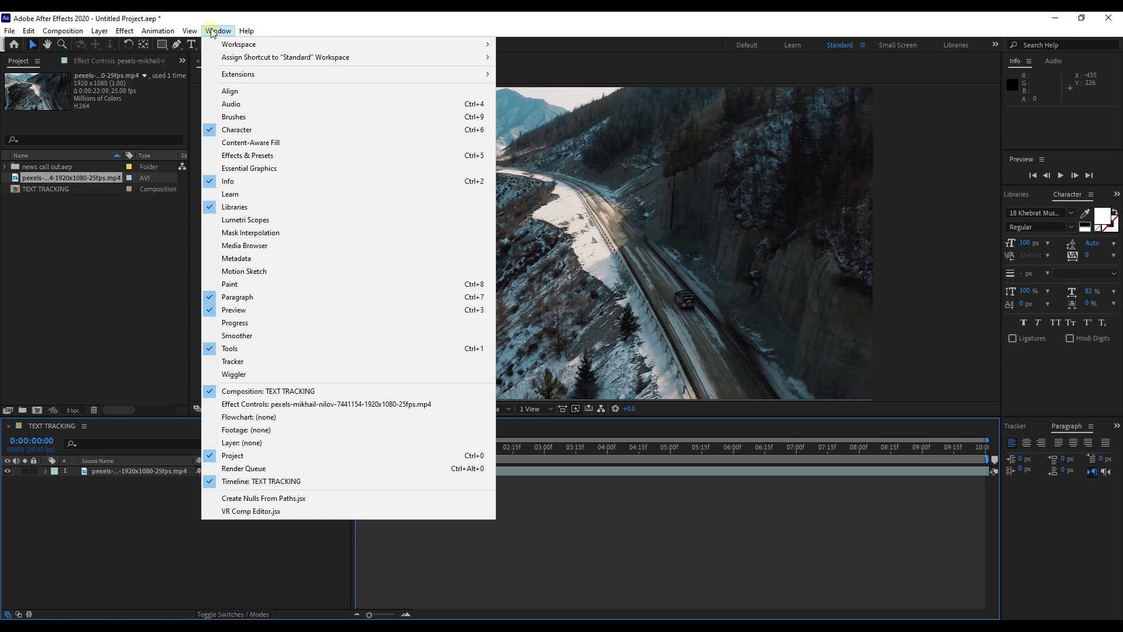
{"action": "left_click", "coordinate": [253, 362]}
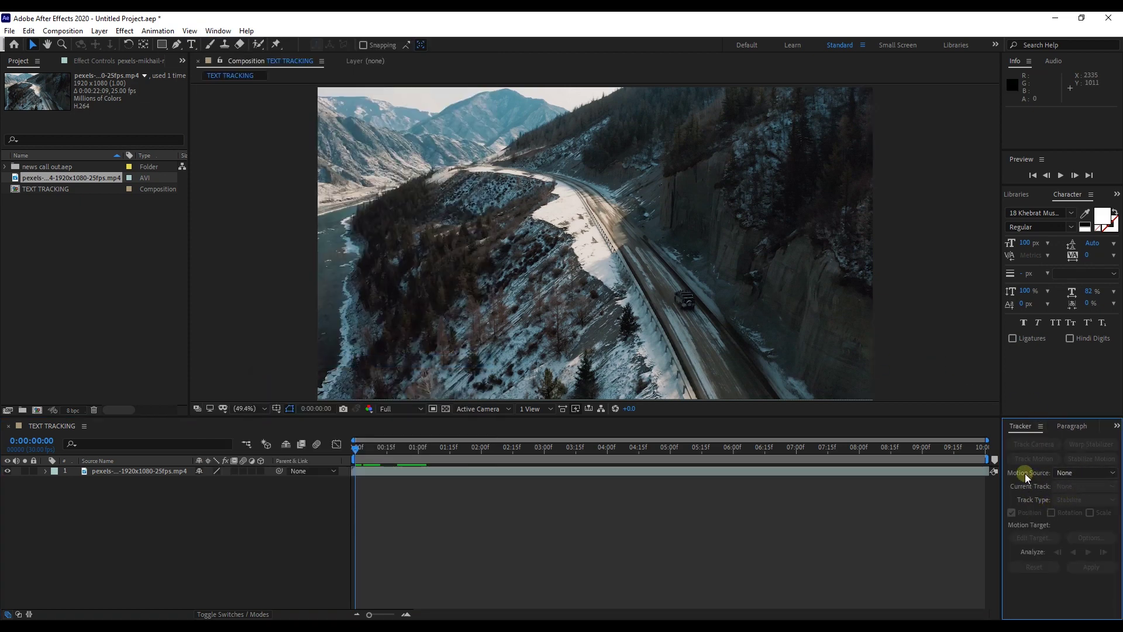
{"action": "left_click", "coordinate": [1099, 473]}
{"action": "left_click", "coordinate": [996, 501]}
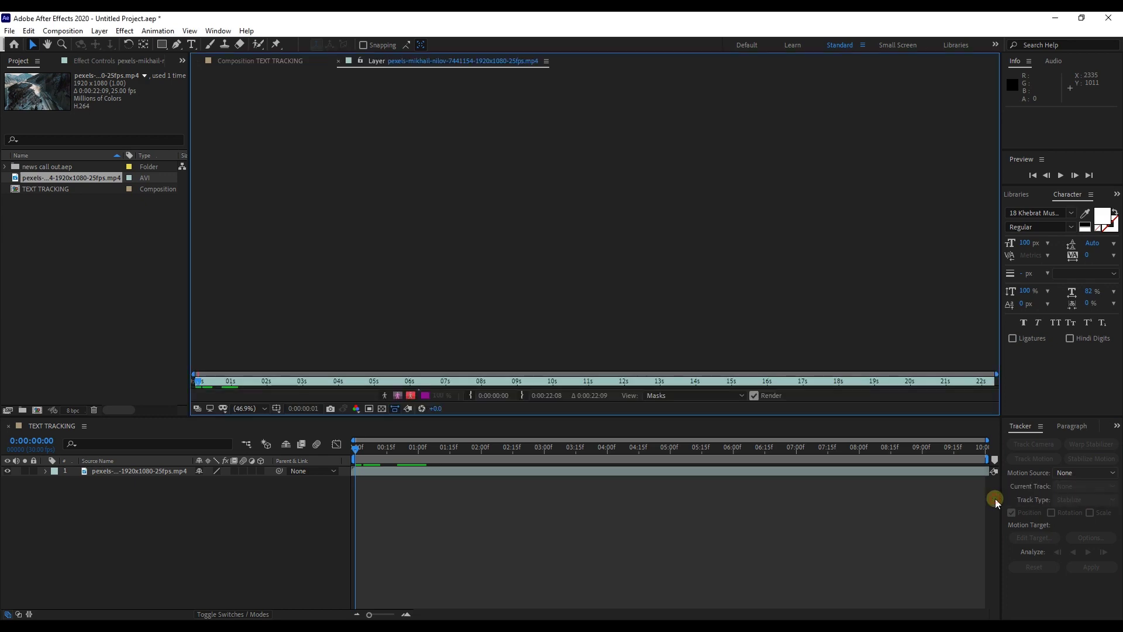
- Start a Track Motion on the footage layer and zoom the Layer view to 50%
{"action": "left_click", "coordinate": [140, 471]}
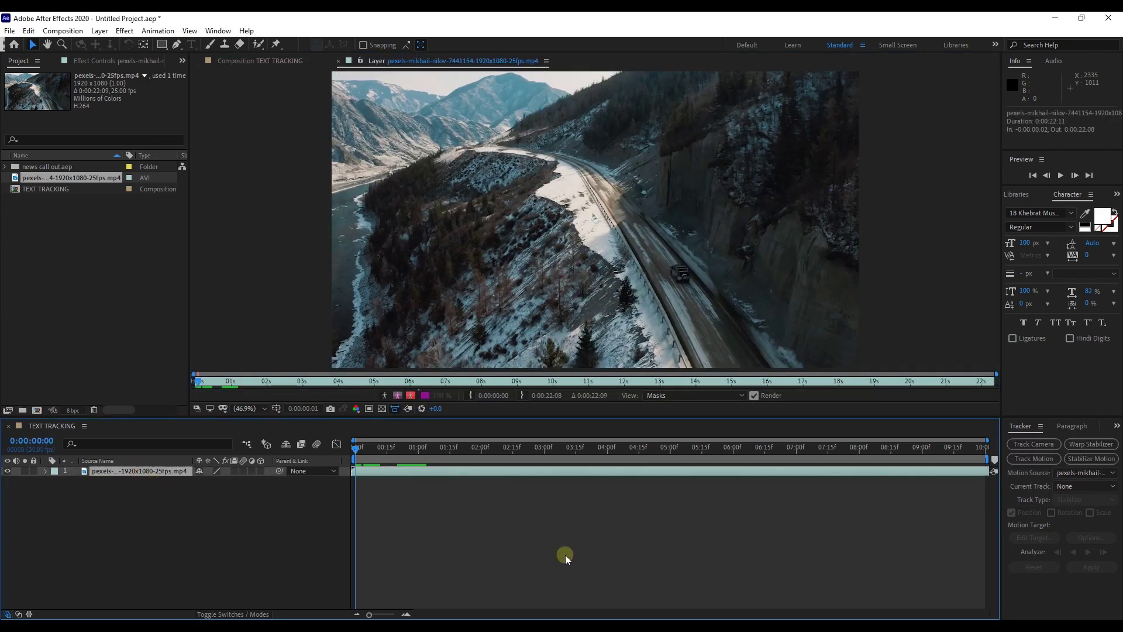
{"action": "left_click", "coordinate": [1034, 461]}
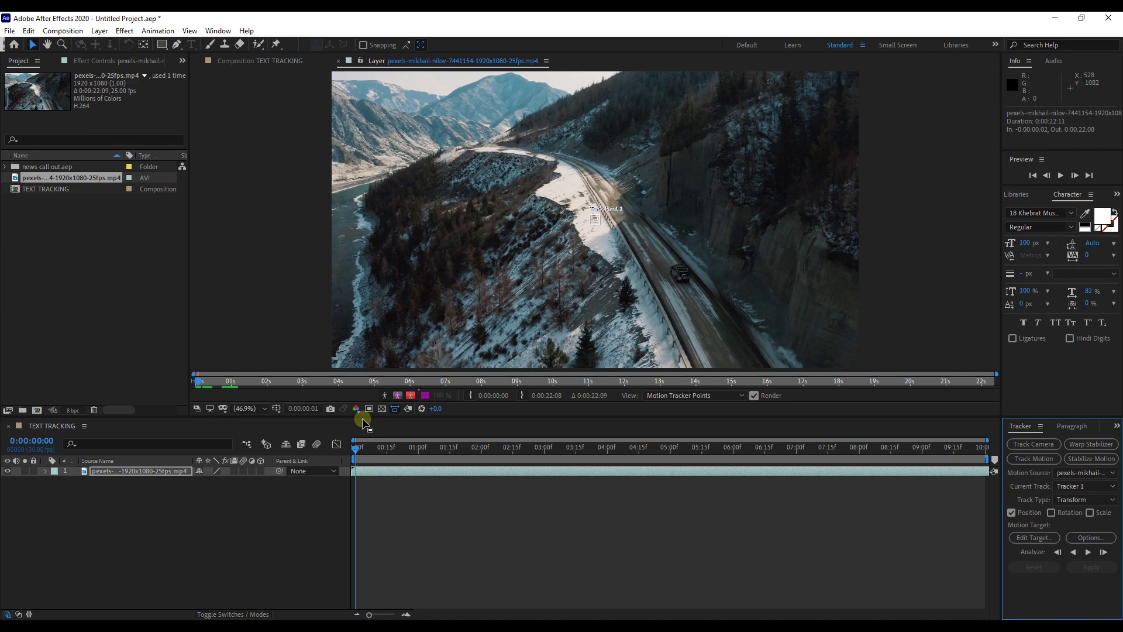
{"action": "left_click", "coordinate": [248, 408]}
{"action": "left_click", "coordinate": [246, 290]}
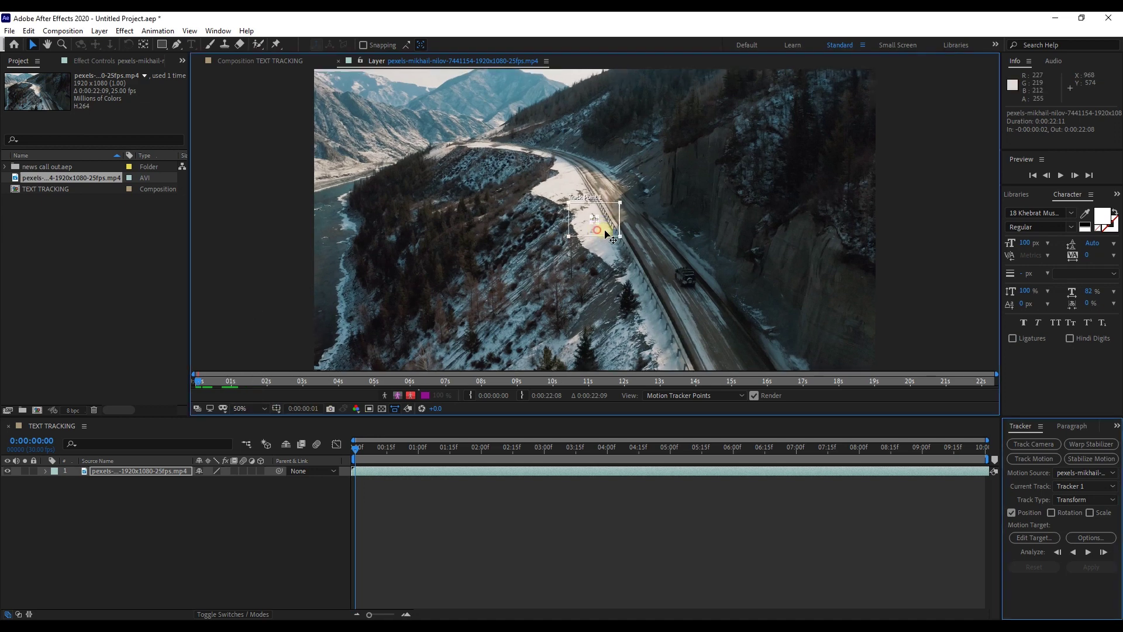
- Place Track Point 1 over the car and shrink its search area around the vehicle
{"action": "left_click_drag", "start_coordinate": [602, 226], "coordinate": [695, 292]}
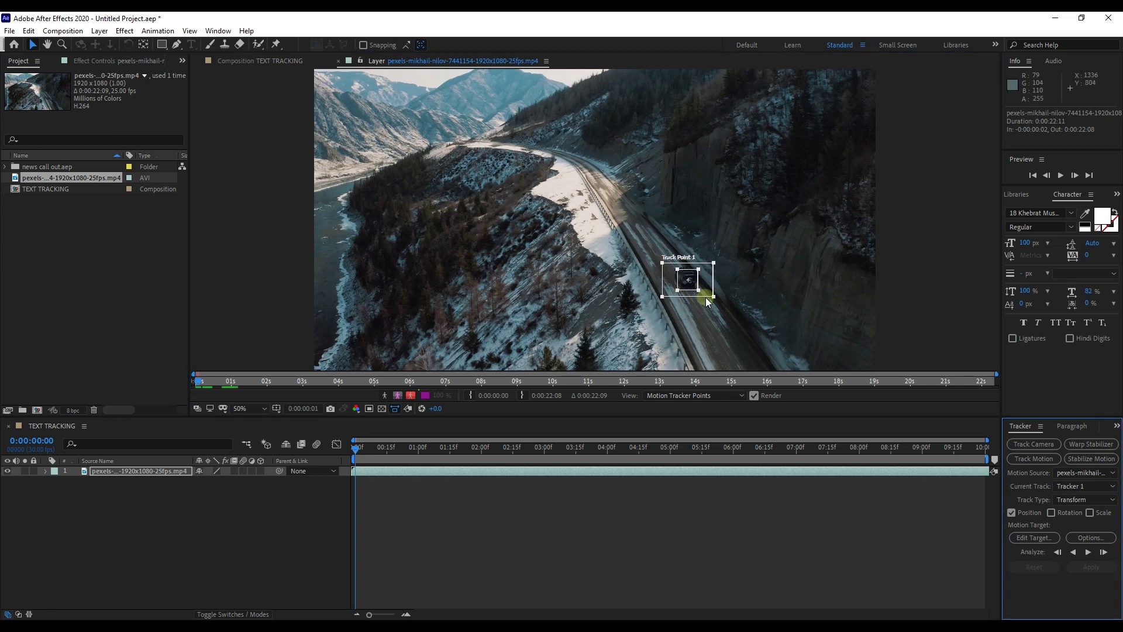
{"action": "scroll", "coordinate": [711, 298], "scroll_direction": "up", "scroll_amount": 1}
{"action": "scroll", "coordinate": [596, 220], "scroll_direction": "down", "scroll_amount": 1}
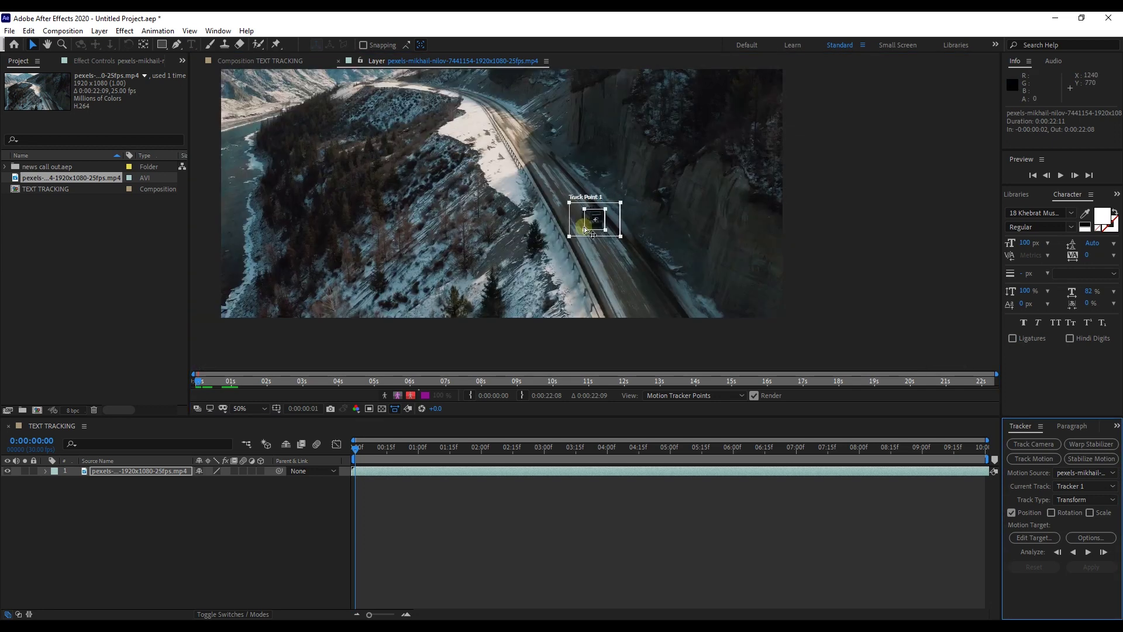
{"action": "scroll", "coordinate": [595, 220], "scroll_direction": "up", "scroll_amount": 5}
{"action": "scroll", "coordinate": [632, 241], "scroll_direction": "down", "scroll_amount": 3}
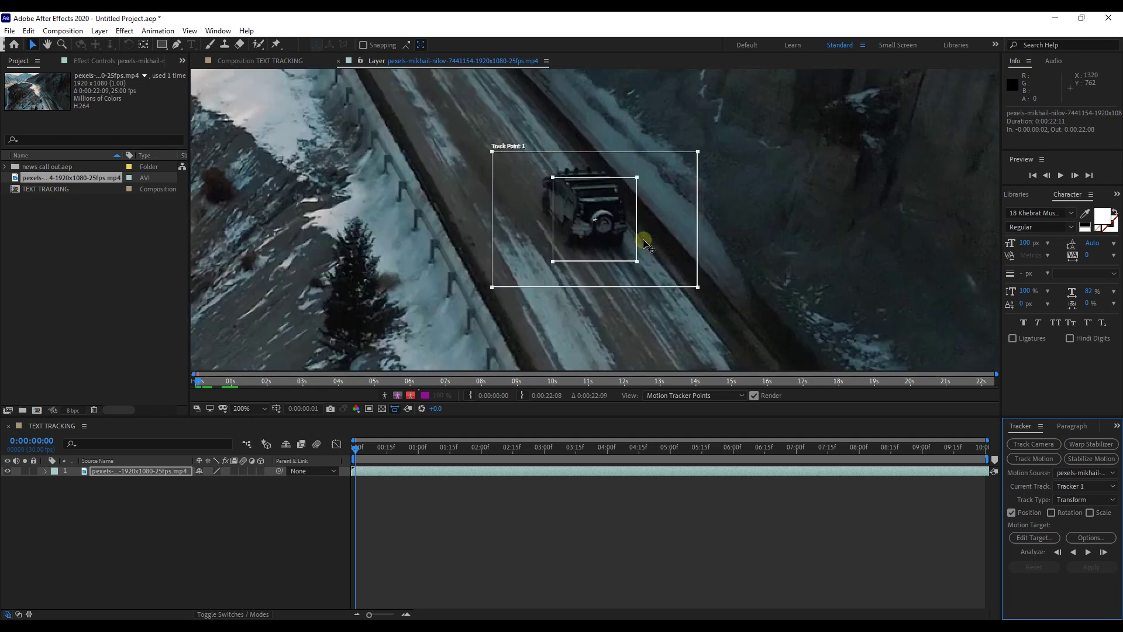
{"action": "left_click_drag", "start_coordinate": [497, 153], "coordinate": [536, 156]}
{"action": "left_click_drag", "start_coordinate": [610, 218], "coordinate": [602, 205]}
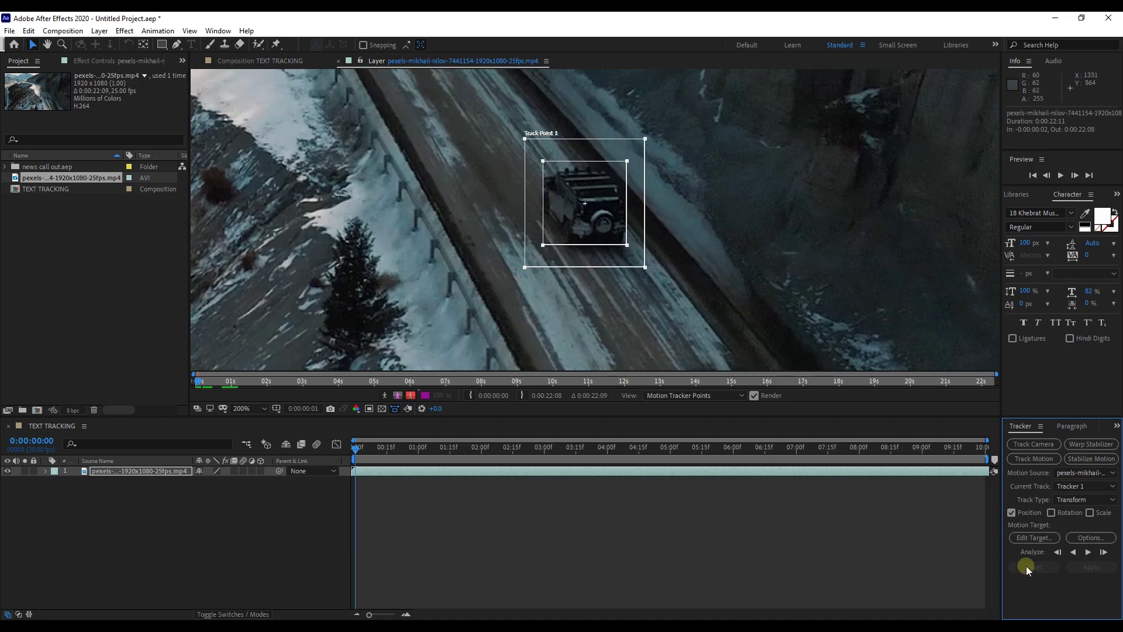
- Fit the Layer view and analyze Track Point 1 forward to the clip's end at 0:00:22:08
{"action": "key", "text": "shift+slash"}
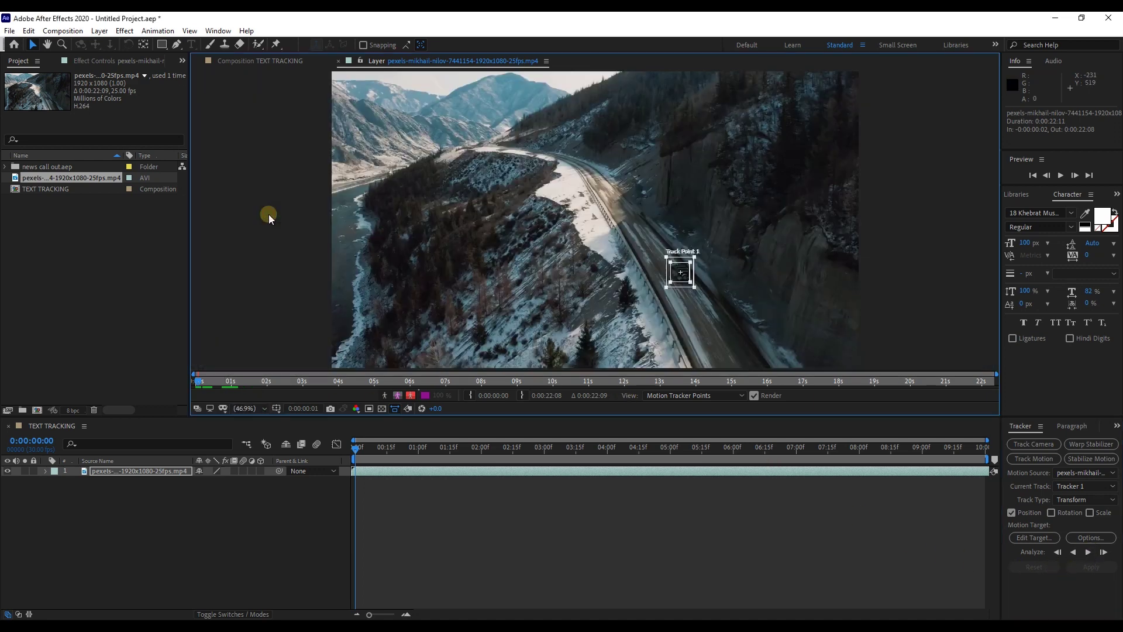
{"action": "left_click", "coordinate": [1088, 552]}
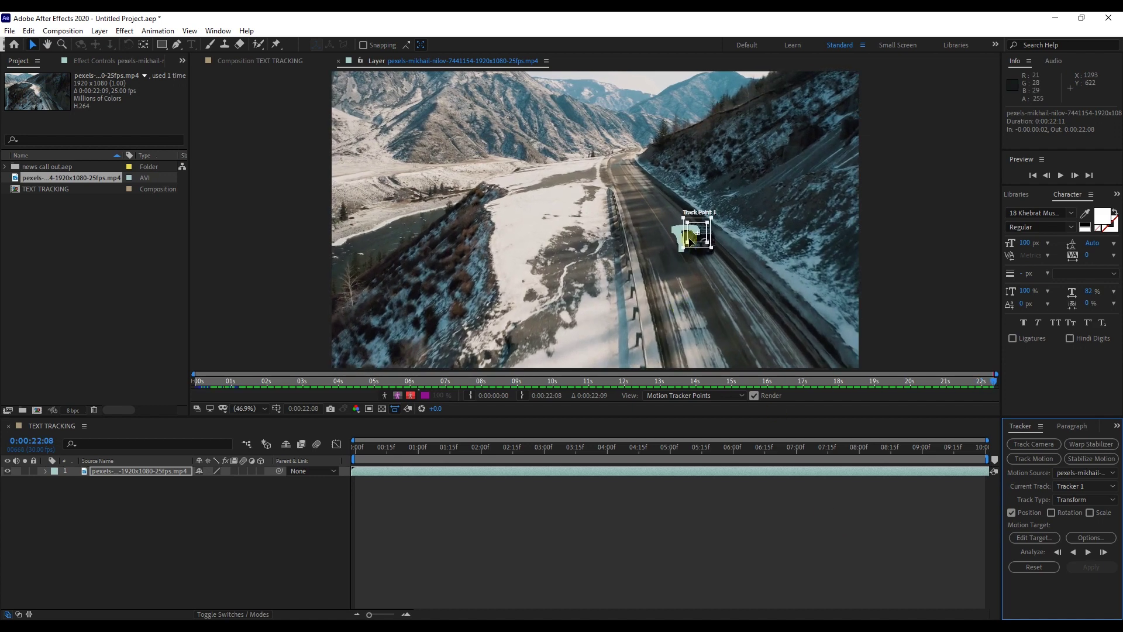
- Inspect the car's track path over the opening frames, then return to frame 0
{"action": "left_click", "coordinate": [391, 450]}
{"action": "key", "text": "Home"}
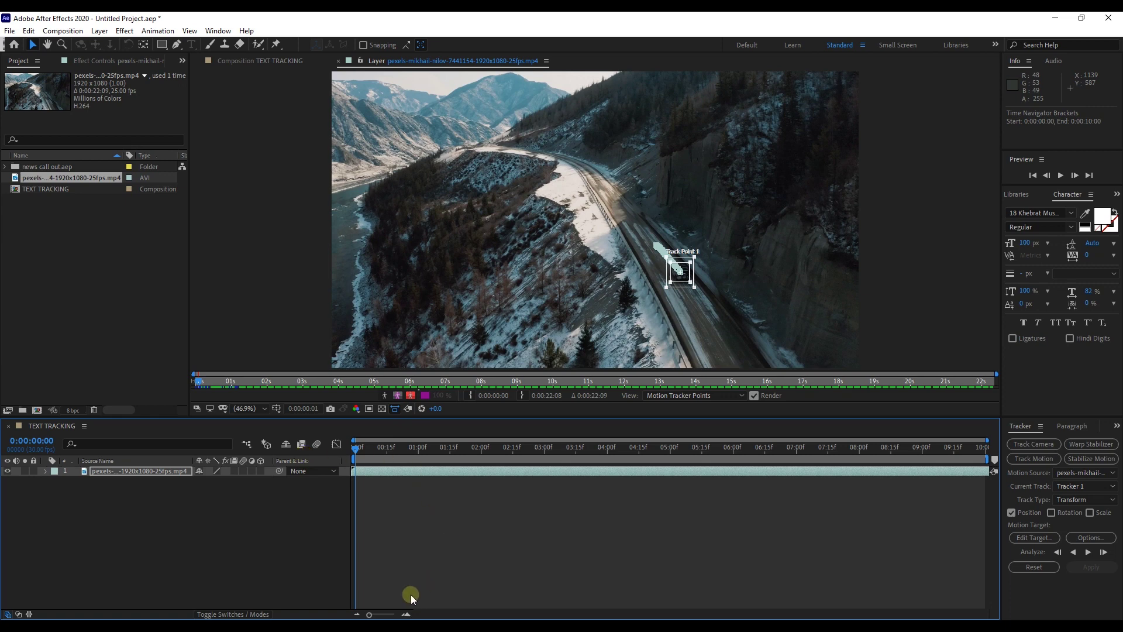
{"action": "left_click", "coordinate": [364, 448]}
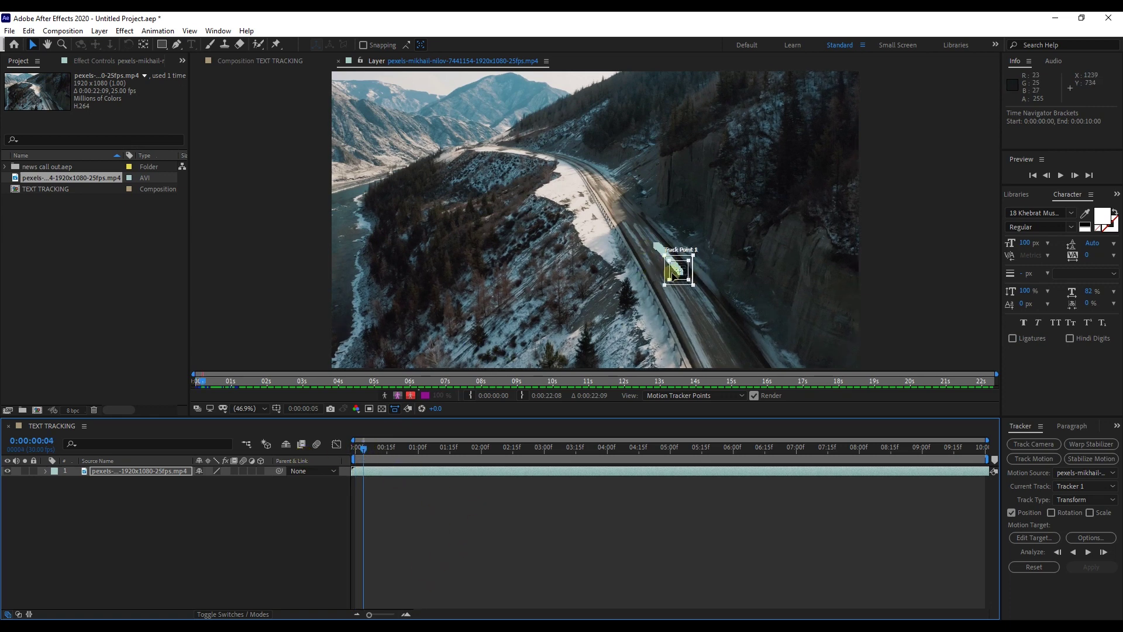
{"action": "scroll", "coordinate": [673, 271], "scroll_direction": "up", "scroll_amount": 6}
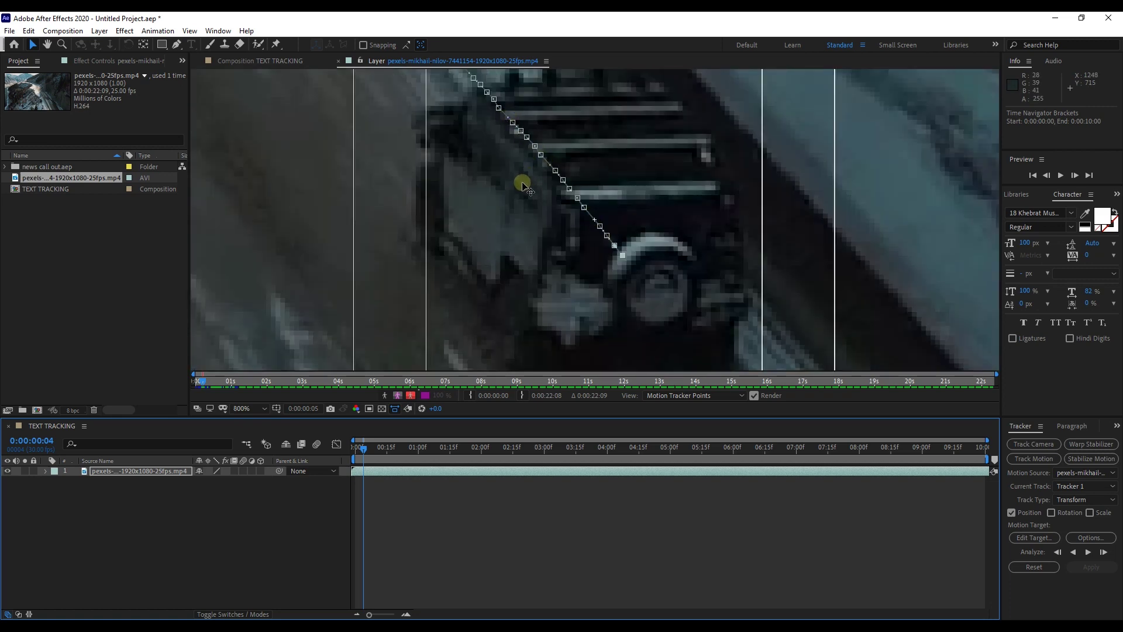
{"action": "key", "text": "space"}
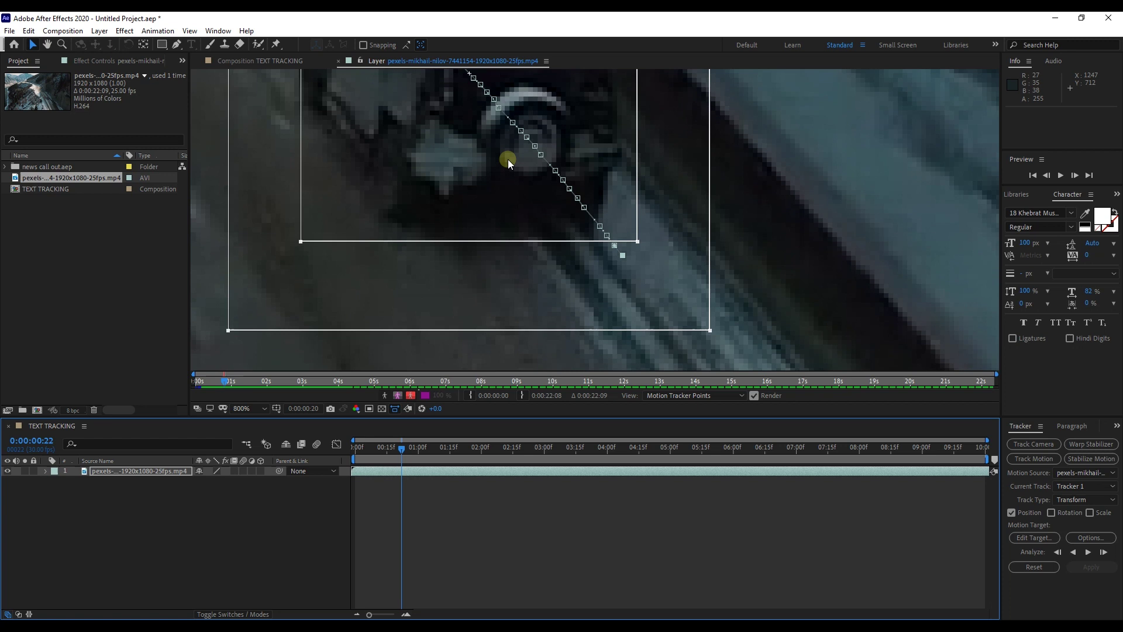
{"action": "key", "text": "h"}
{"action": "left_click_drag", "start_coordinate": [489, 150], "coordinate": [622, 351]}
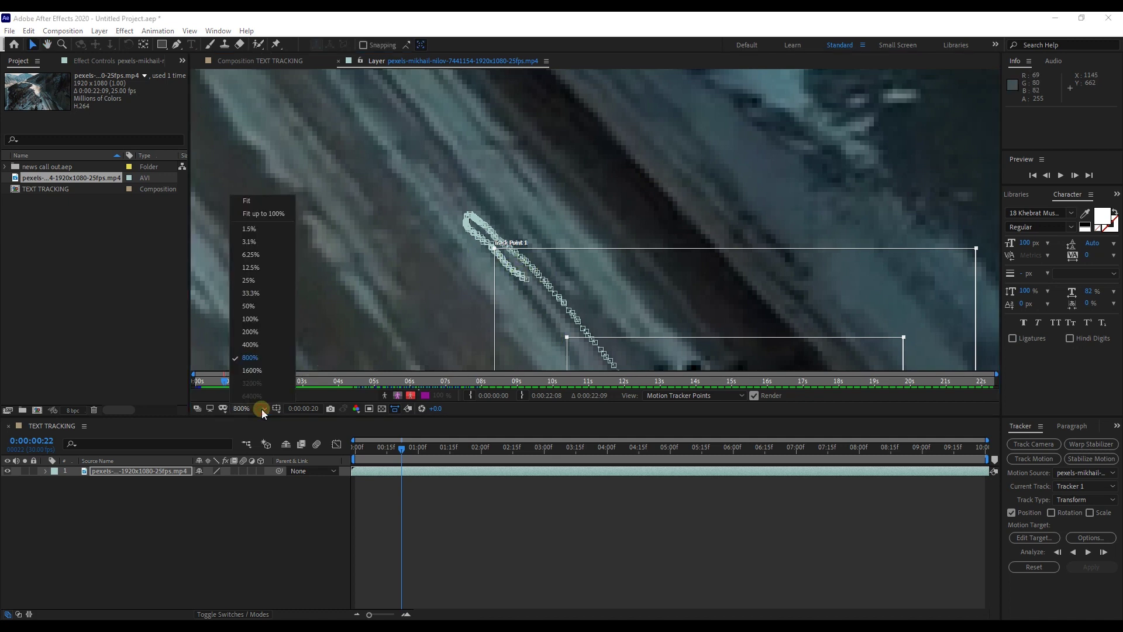
{"action": "left_click", "coordinate": [259, 213]}
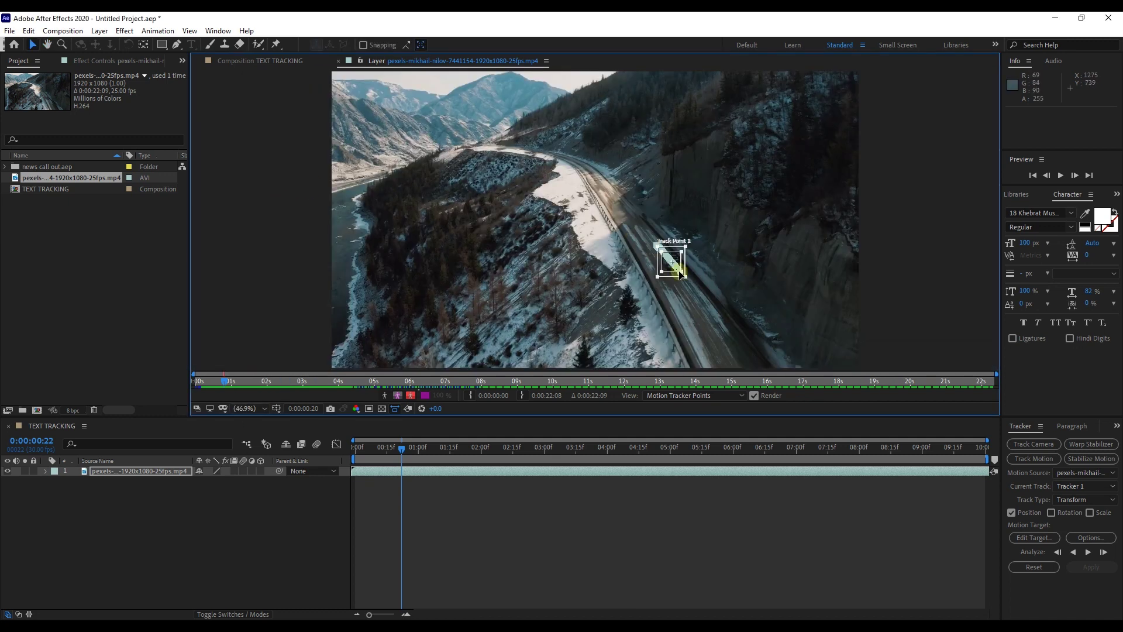
{"action": "left_click_drag", "start_coordinate": [402, 449], "coordinate": [345, 449]}
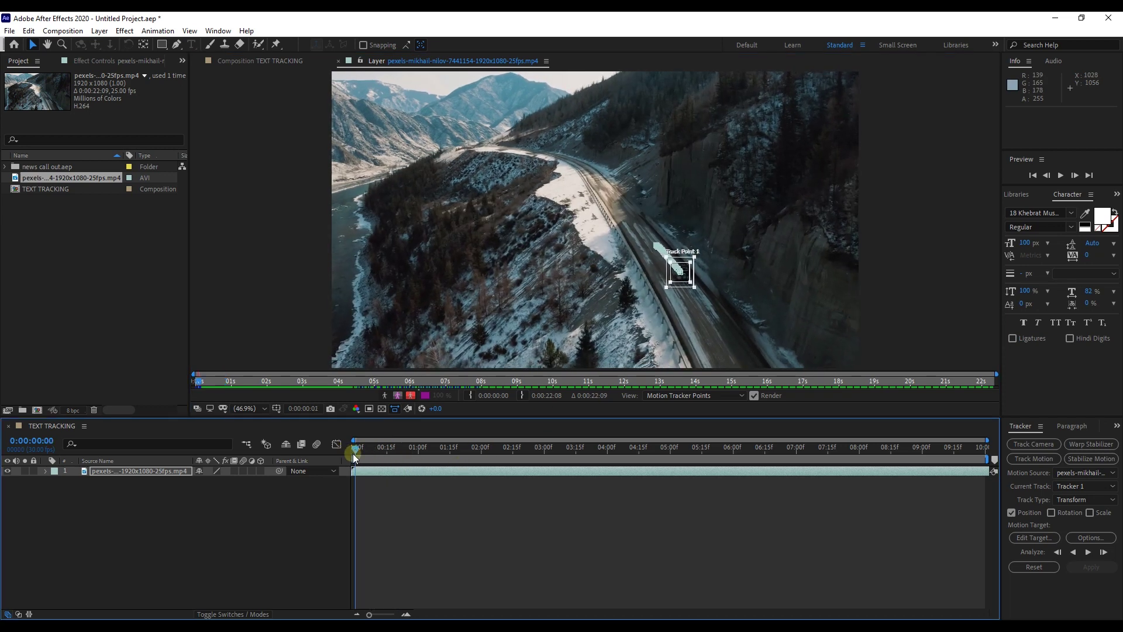
- Add a Null Object layer, Null 2, above the road footage
{"action": "left_click", "coordinate": [195, 527]}
{"action": "right_click", "coordinate": [169, 524]}
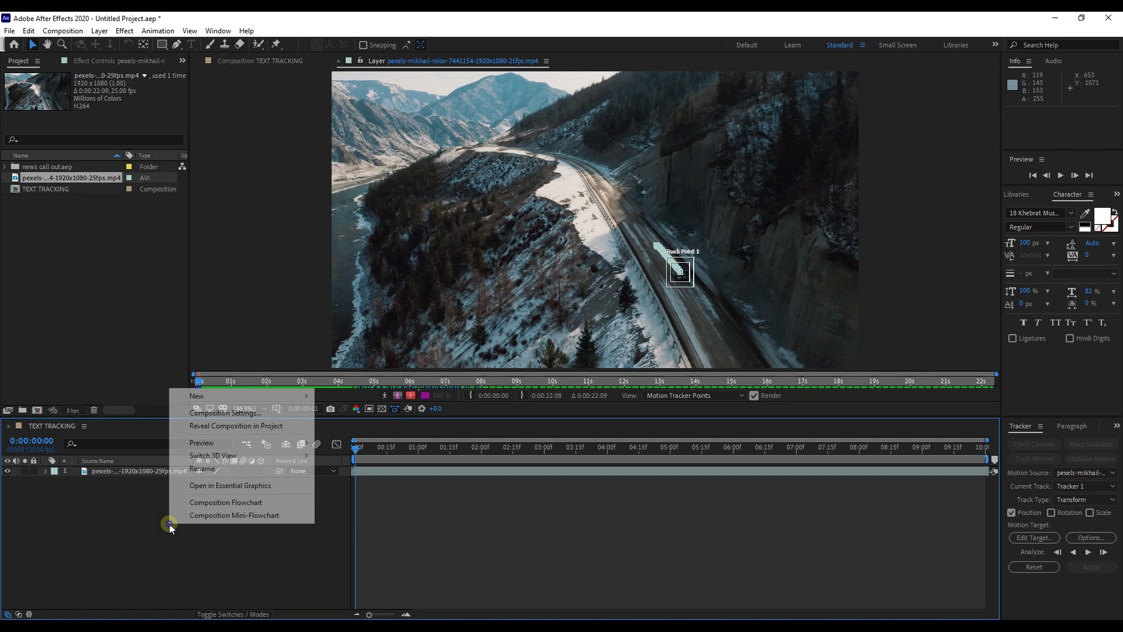
{"action": "mouse_move", "coordinate": [225, 398]}
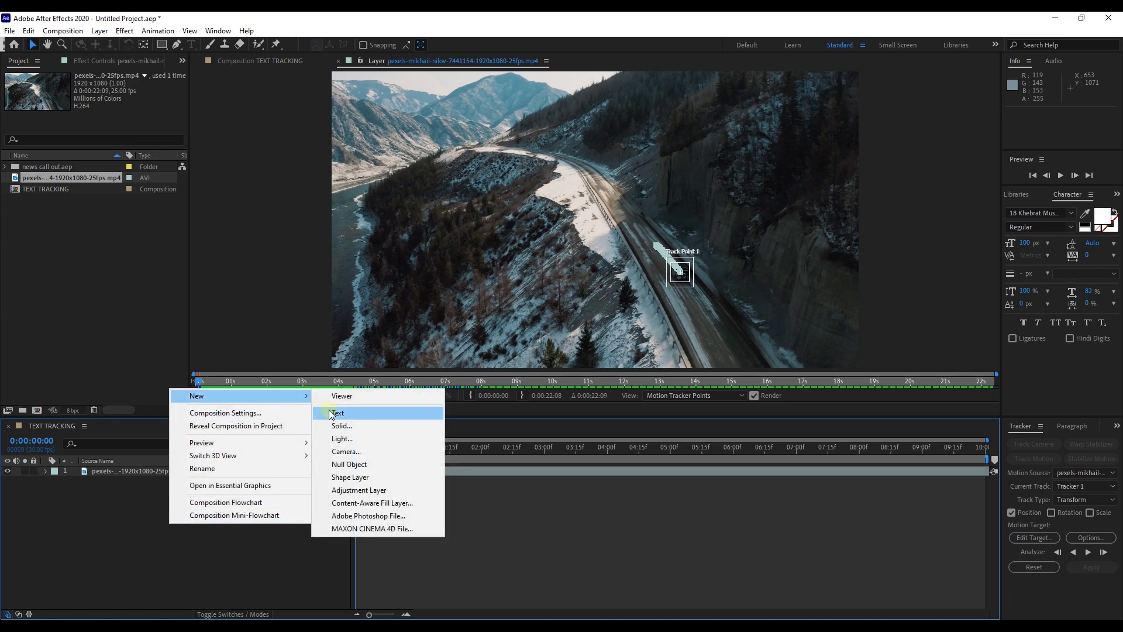
{"action": "left_click", "coordinate": [355, 466]}
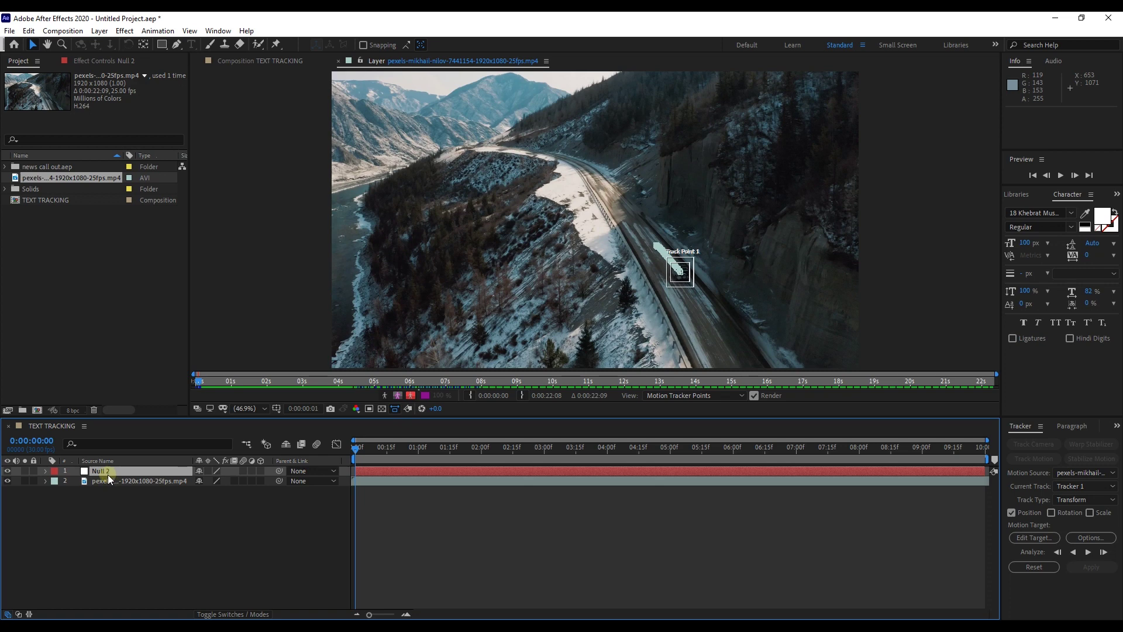
- Target Null 2 in the Tracker and apply Tracker 1's motion in both X and Y
{"action": "left_click", "coordinate": [1030, 539]}
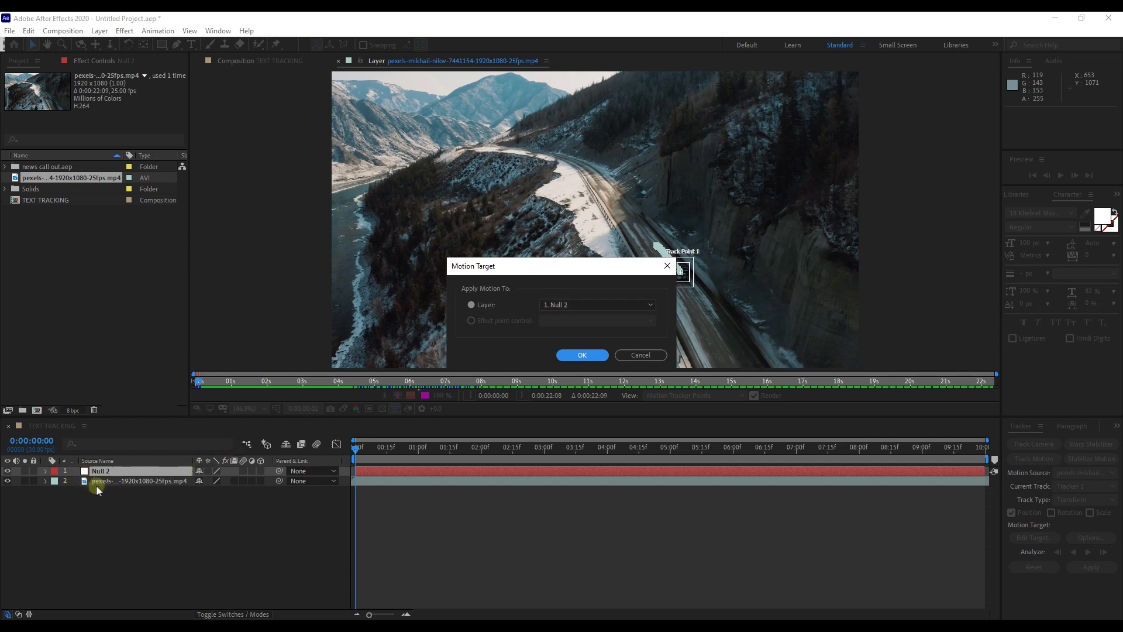
{"action": "left_click", "coordinate": [588, 355]}
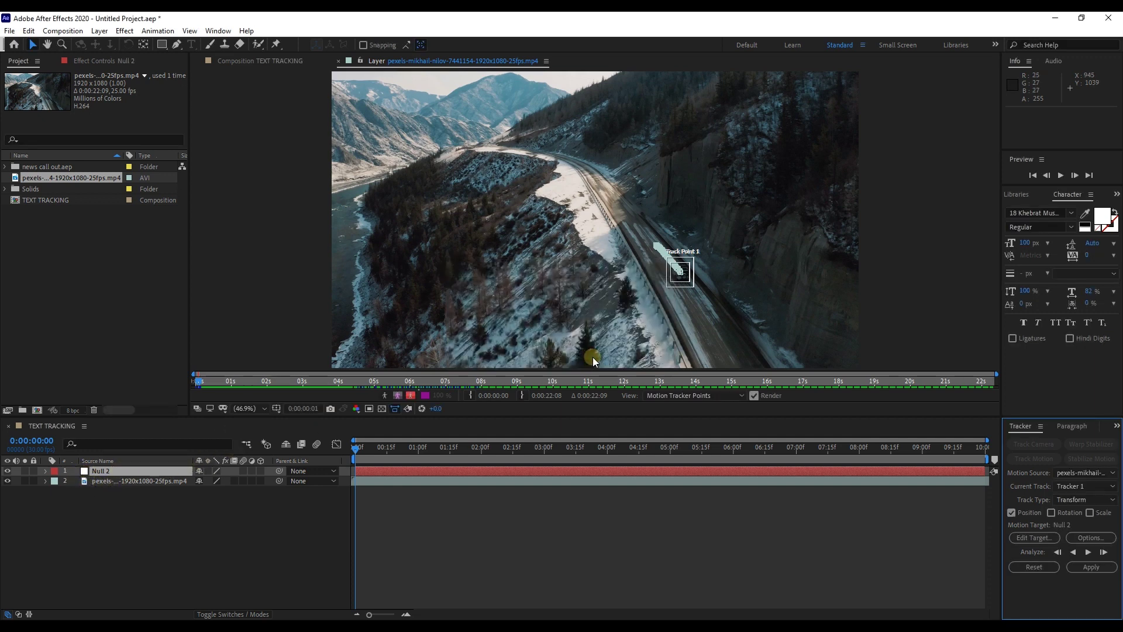
{"action": "left_click", "coordinate": [1092, 567]}
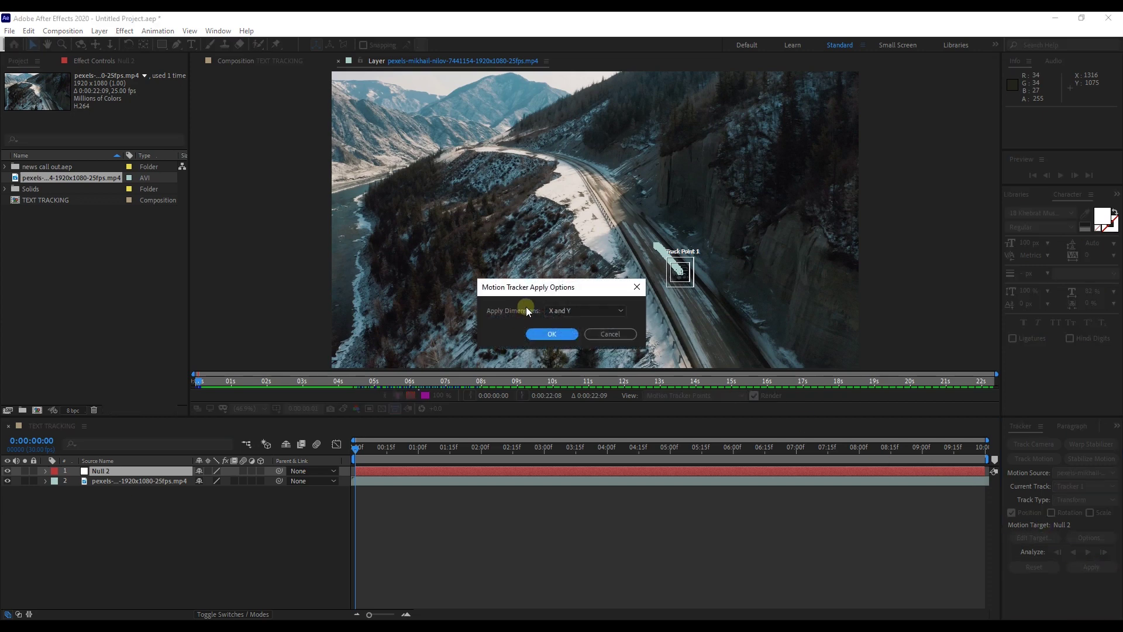
{"action": "left_click", "coordinate": [585, 311]}
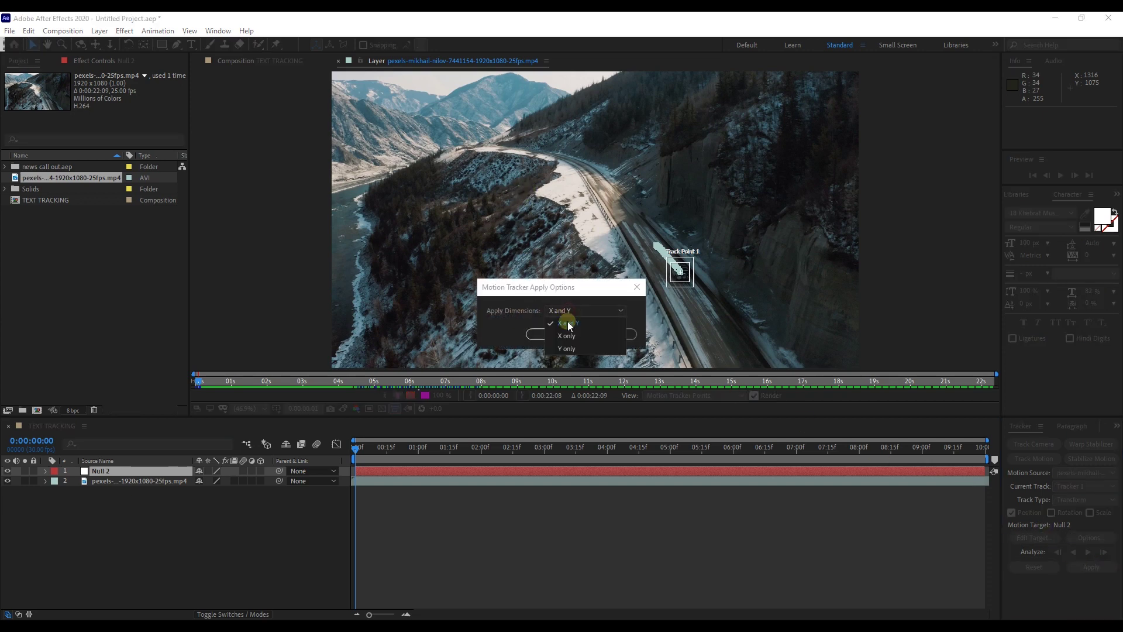
{"action": "left_click", "coordinate": [563, 322]}
{"action": "left_click", "coordinate": [563, 332]}
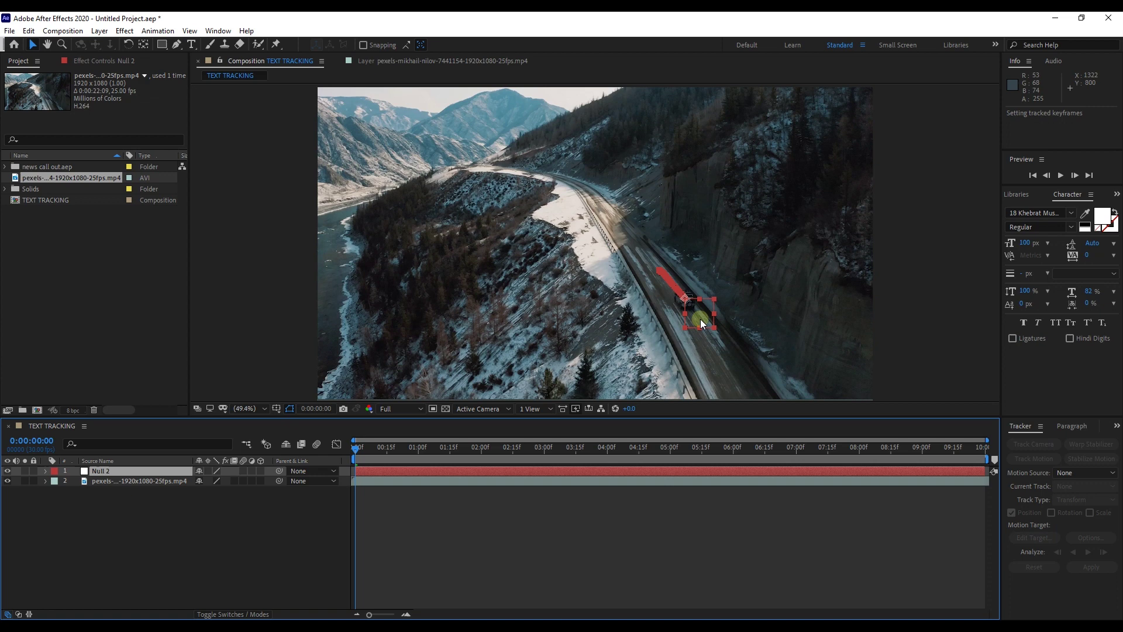
- Add the Call Out 09 pre-comp from news call out.aep and move it above Null 2
{"action": "left_click", "coordinate": [121, 240]}
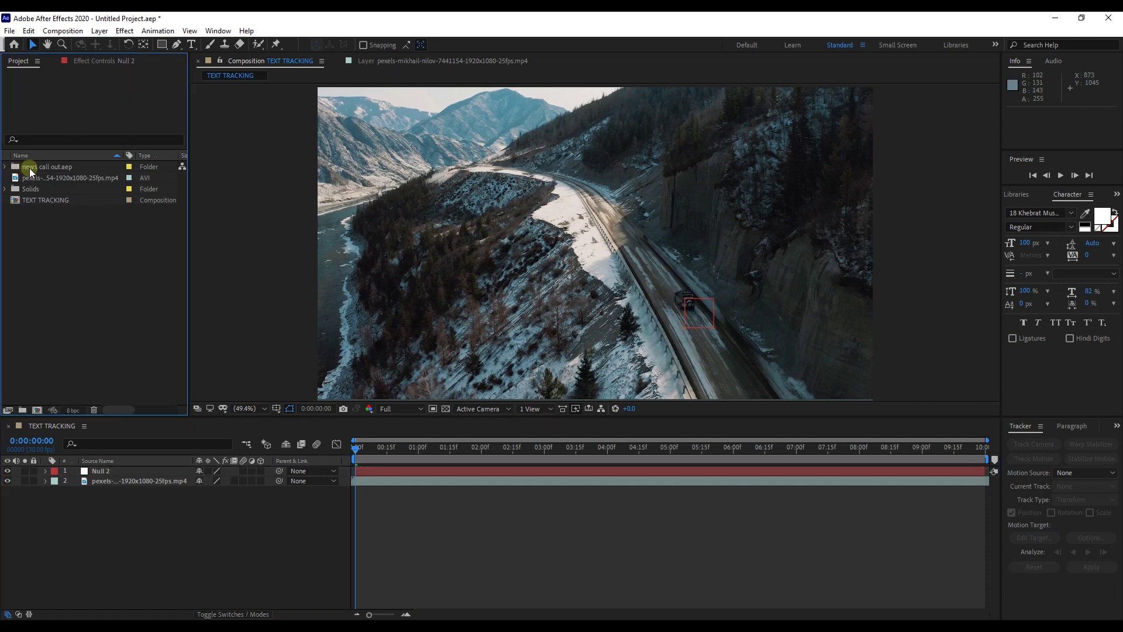
{"action": "double_click", "coordinate": [19, 170]}
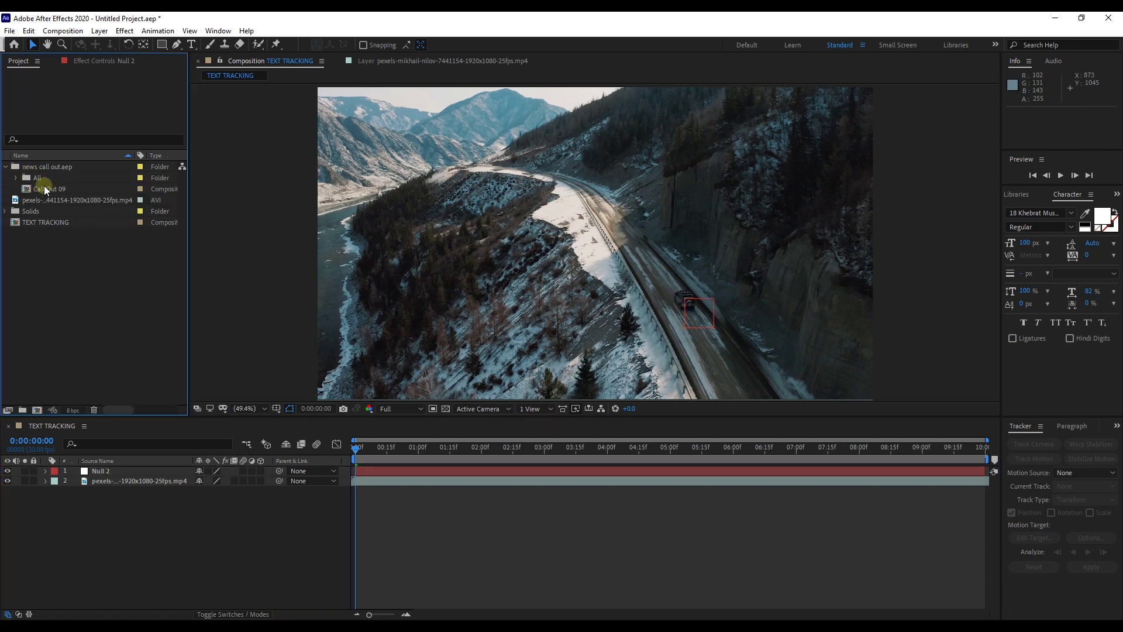
{"action": "left_click_drag", "start_coordinate": [44, 187], "coordinate": [152, 504]}
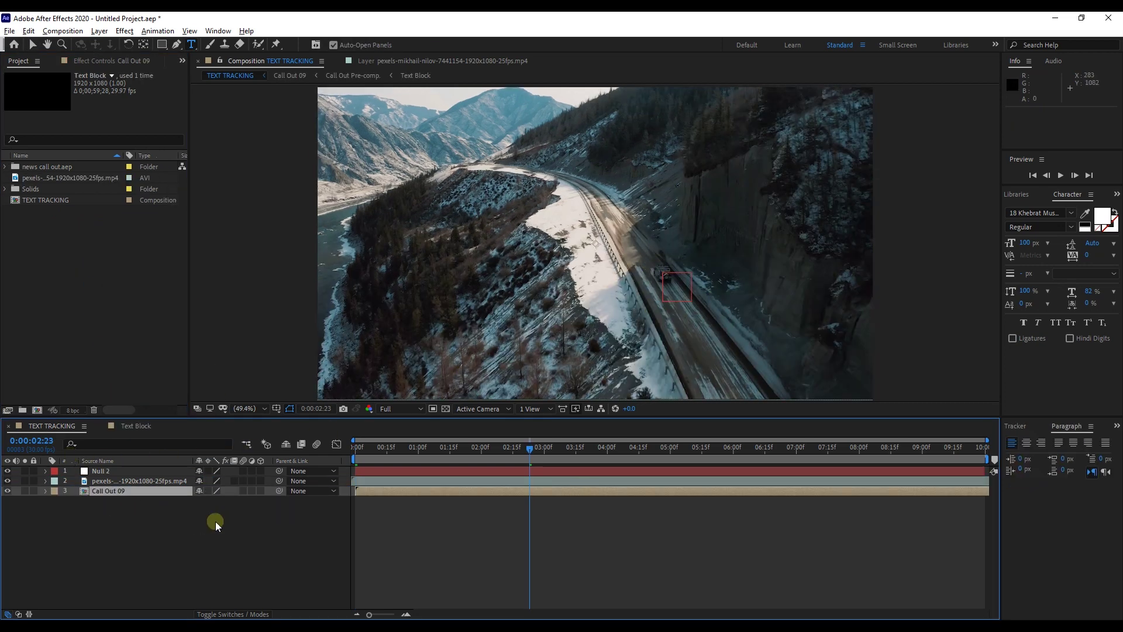
{"action": "left_click", "coordinate": [32, 45]}
{"action": "left_click_drag", "start_coordinate": [570, 459], "coordinate": [356, 452]}
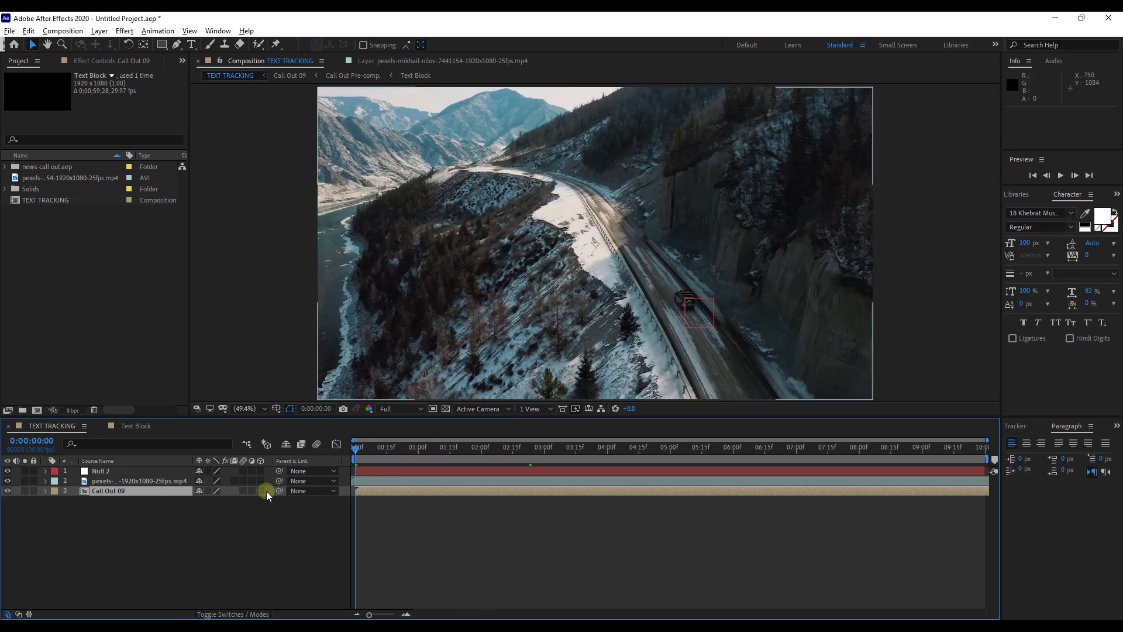
{"action": "left_click_drag", "start_coordinate": [113, 492], "coordinate": [83, 475]}
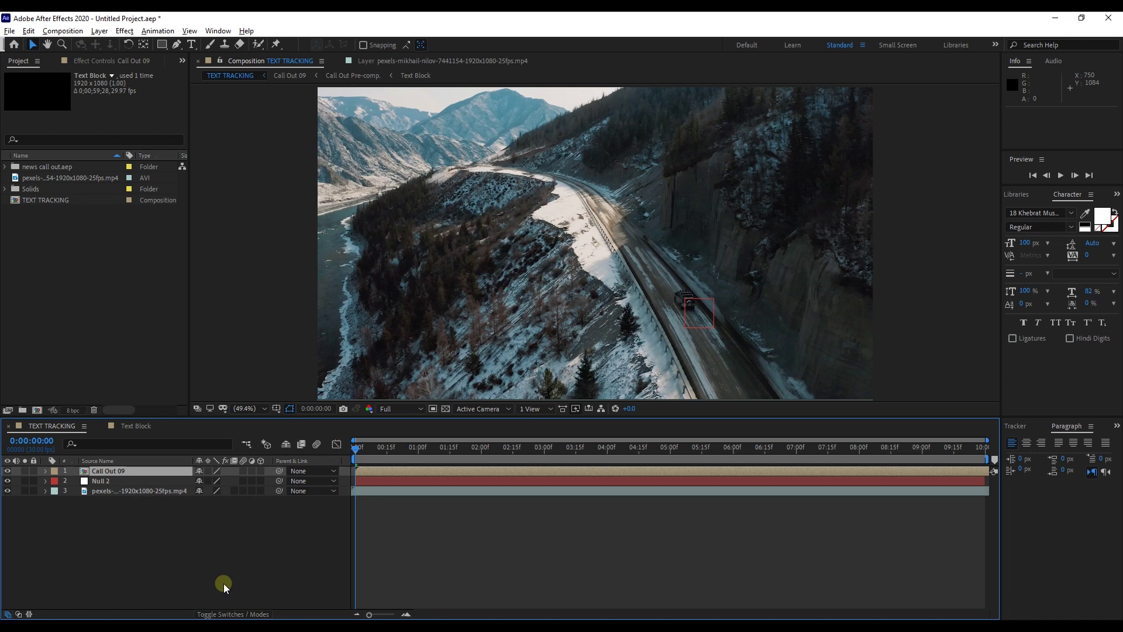
{"action": "left_click", "coordinate": [361, 452]}
{"action": "left_click_drag", "start_coordinate": [361, 452], "coordinate": [363, 452]}
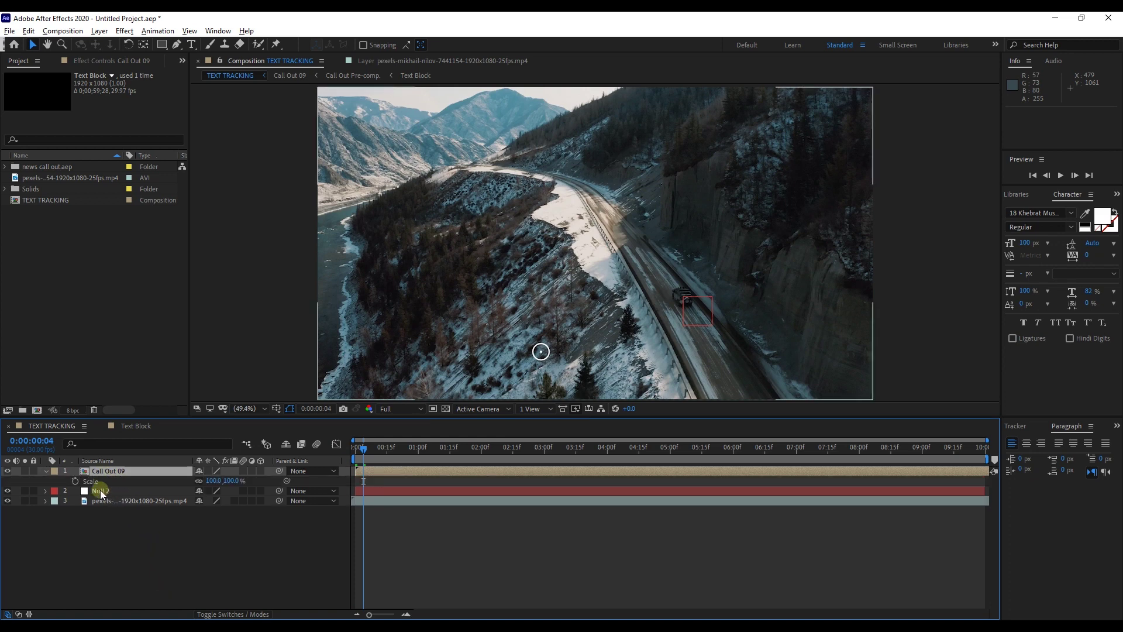
- Scale Call Out 09 to 50% and move it to 1356.4, 536.0 beside the car
{"action": "left_click", "coordinate": [215, 481]}
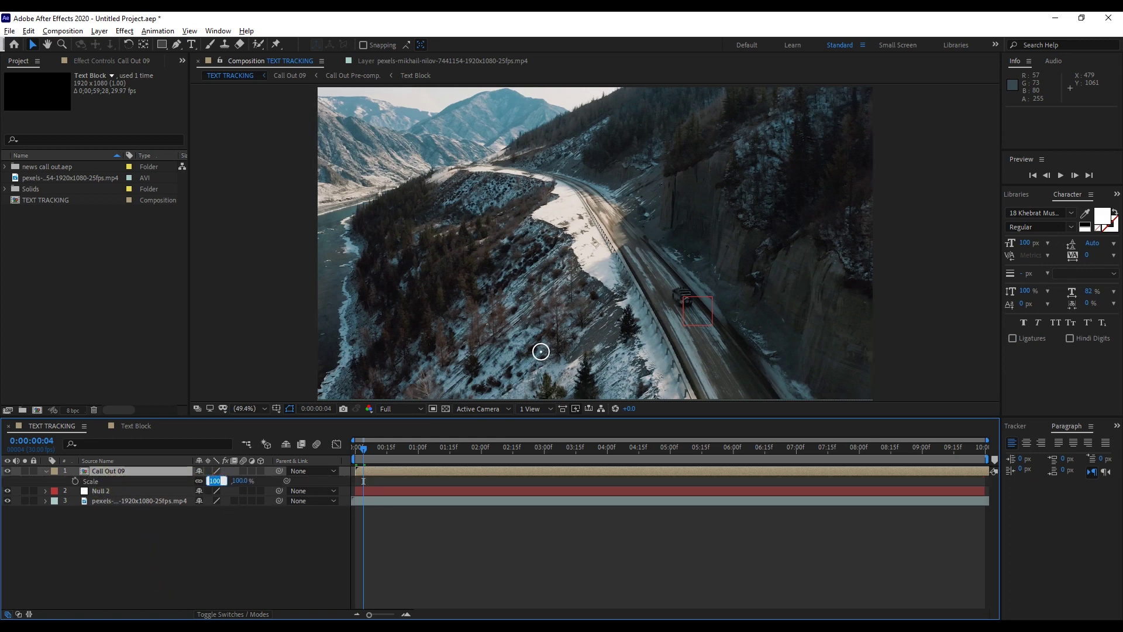
{"action": "left_click", "coordinate": [228, 558]}
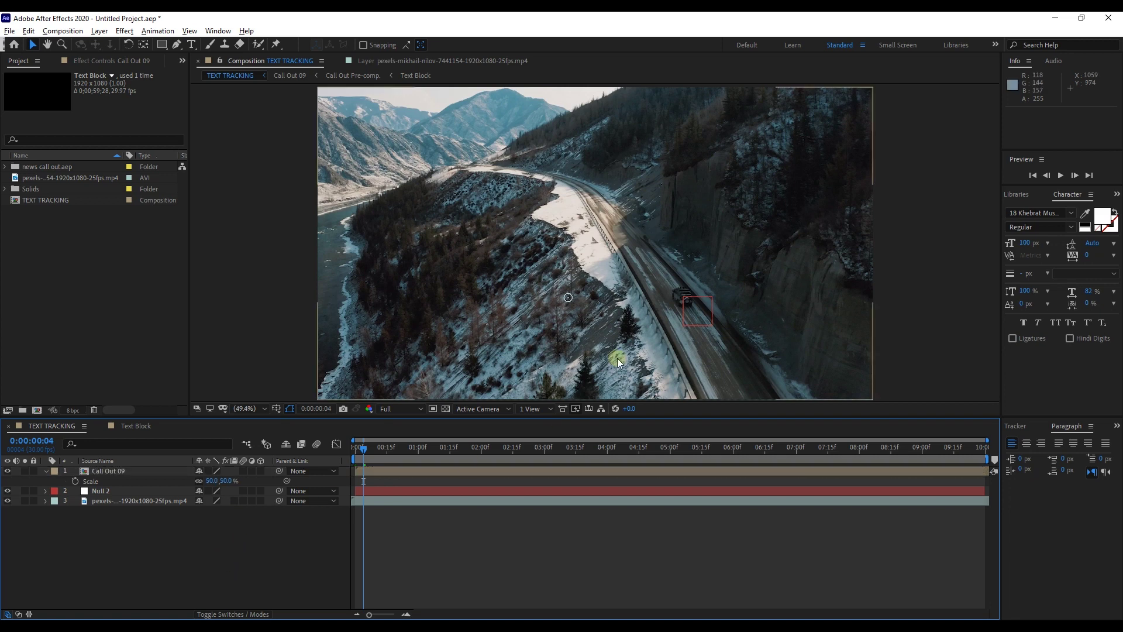
{"action": "left_click_drag", "start_coordinate": [568, 299], "coordinate": [683, 295]}
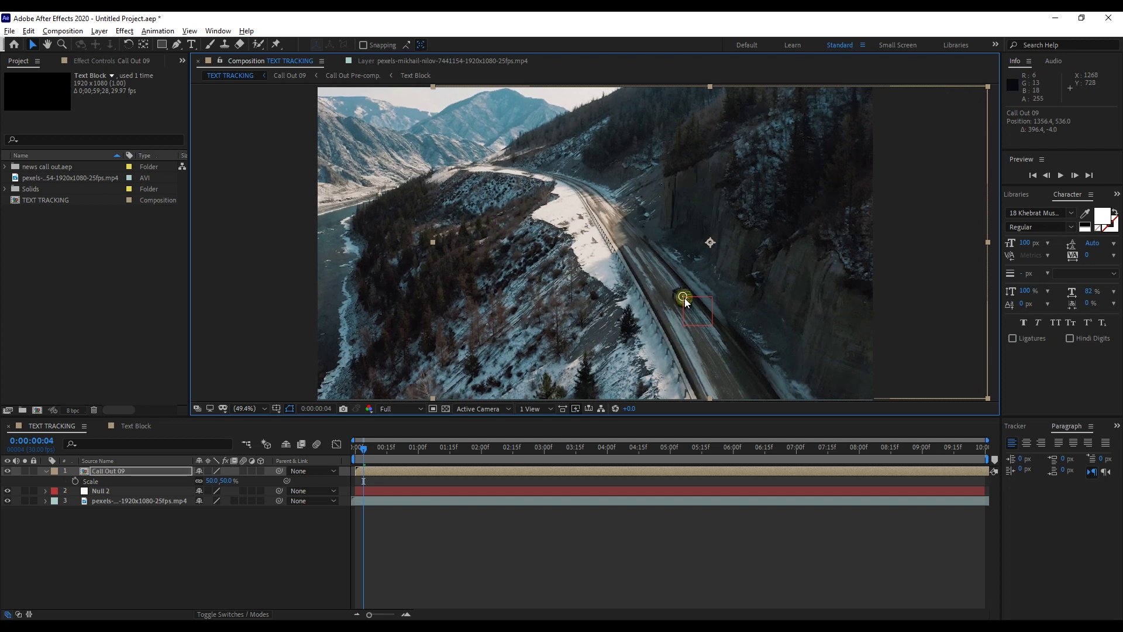
- Set Call Out 09's Parent & Link to 2. Null 2 so it inherits the car's motion
{"action": "left_click", "coordinate": [133, 589]}
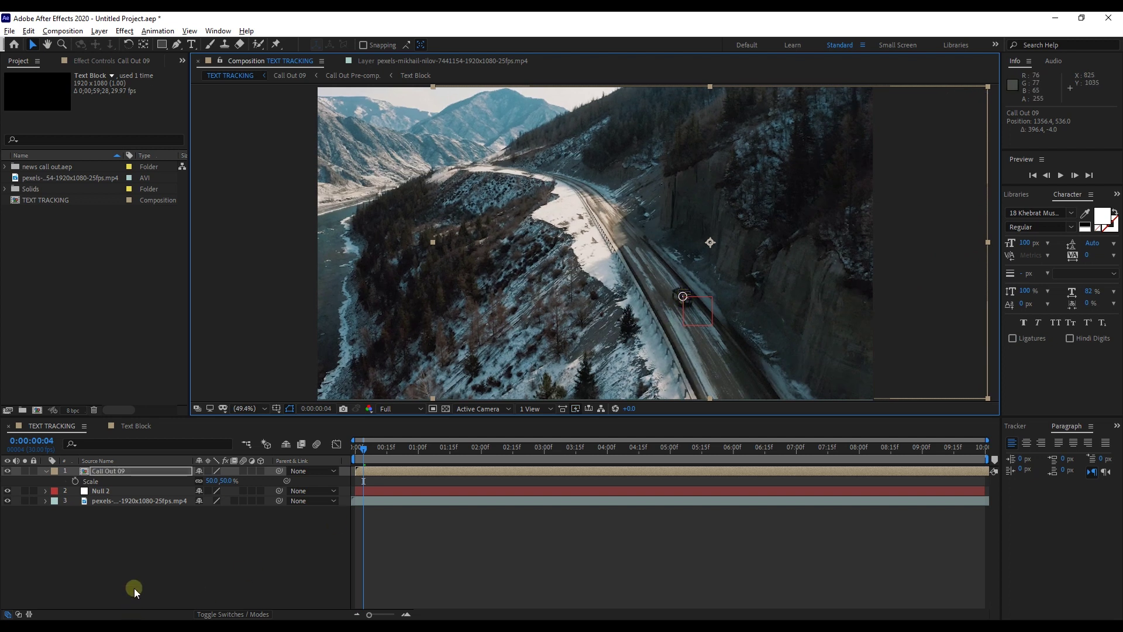
{"action": "left_click", "coordinate": [108, 474]}
{"action": "left_click", "coordinate": [45, 471]}
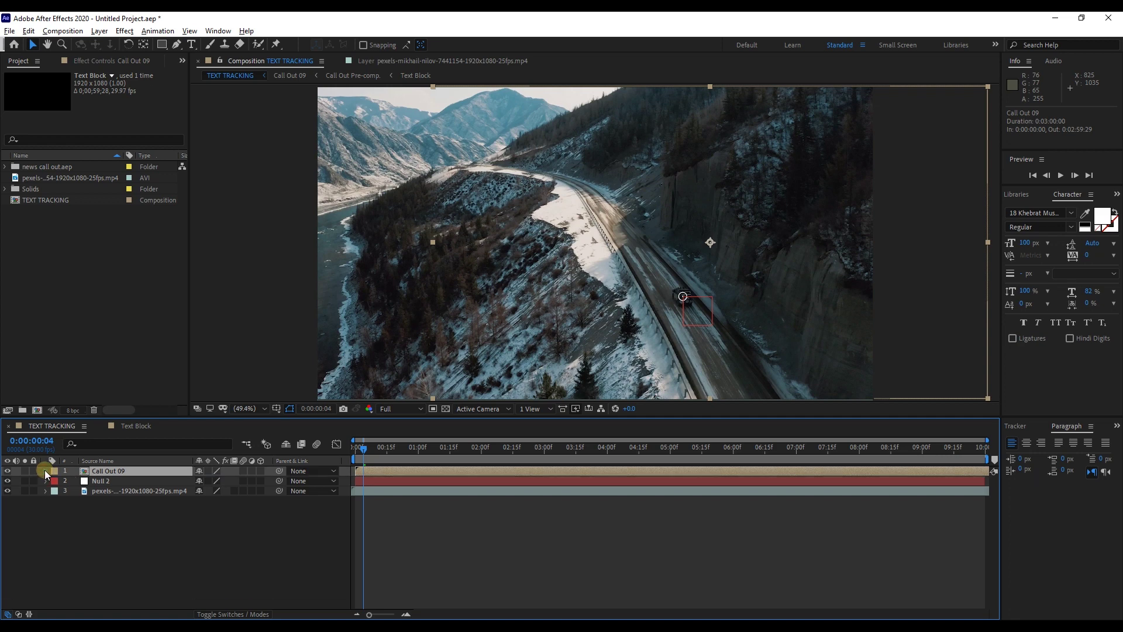
{"action": "left_click_drag", "start_coordinate": [281, 473], "coordinate": [157, 486]}
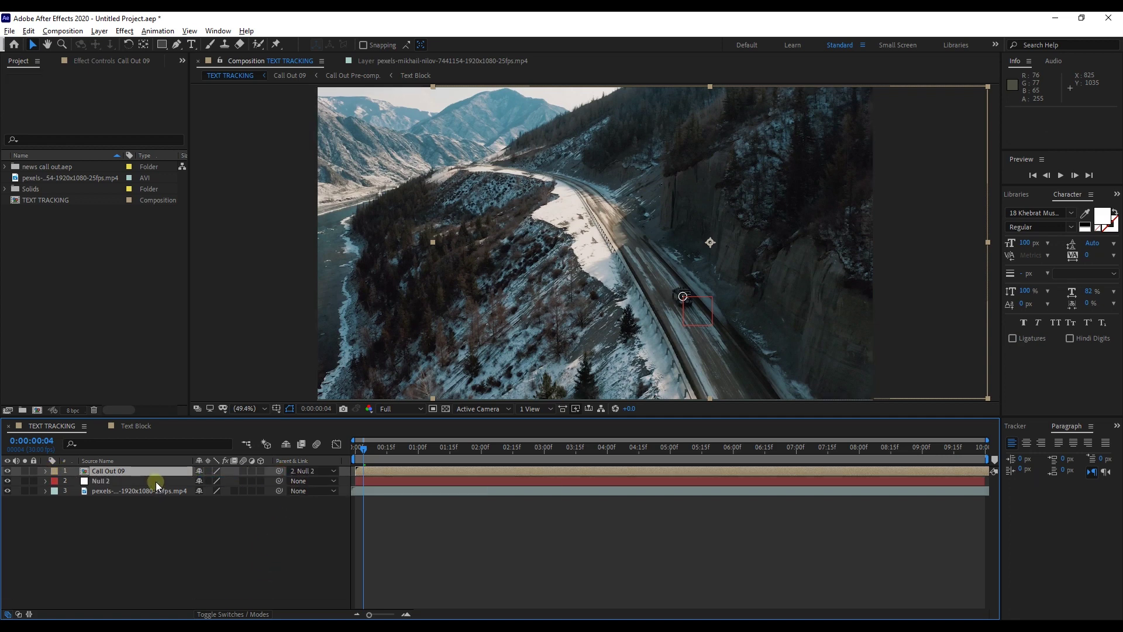
{"action": "left_click", "coordinate": [326, 470]}
{"action": "left_click", "coordinate": [325, 514]}
{"action": "left_click_drag", "start_coordinate": [365, 450], "coordinate": [347, 451]}
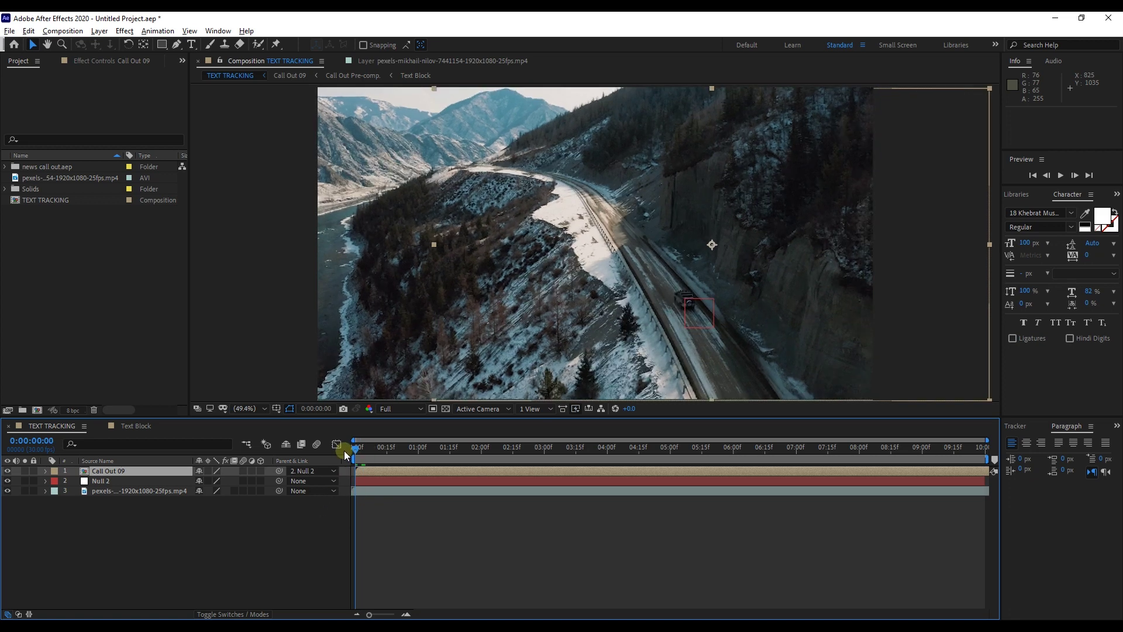
- Preview from 0:00:00:00 to confirm the FORCE GURKHA callout rides along with the car
{"action": "key", "text": "space"}
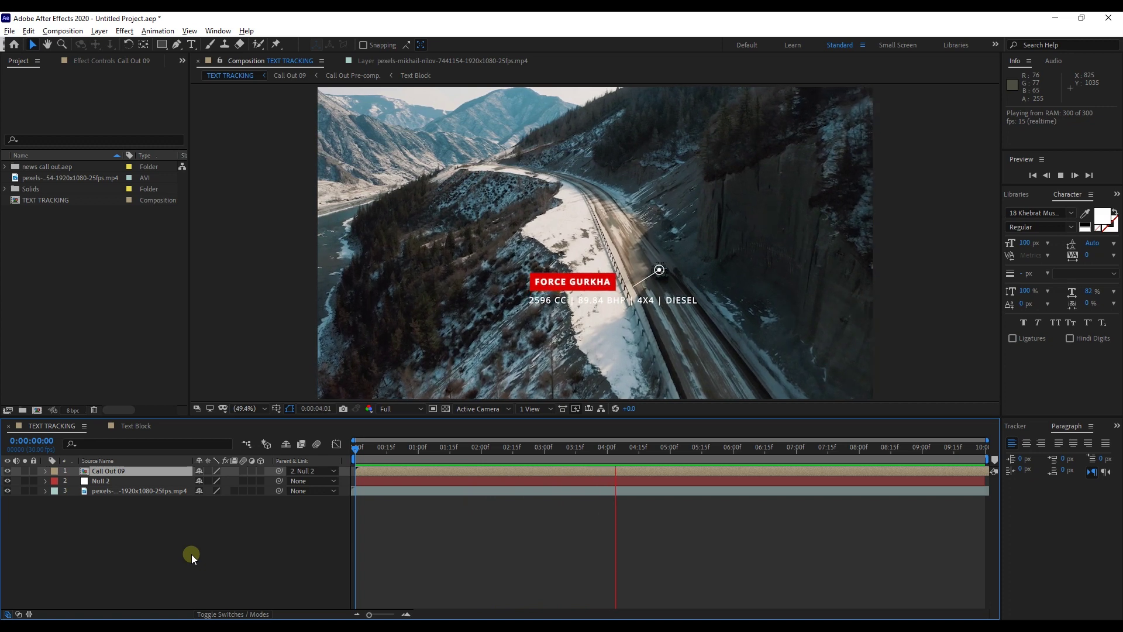
{"action": "left_click", "coordinate": [192, 554]}
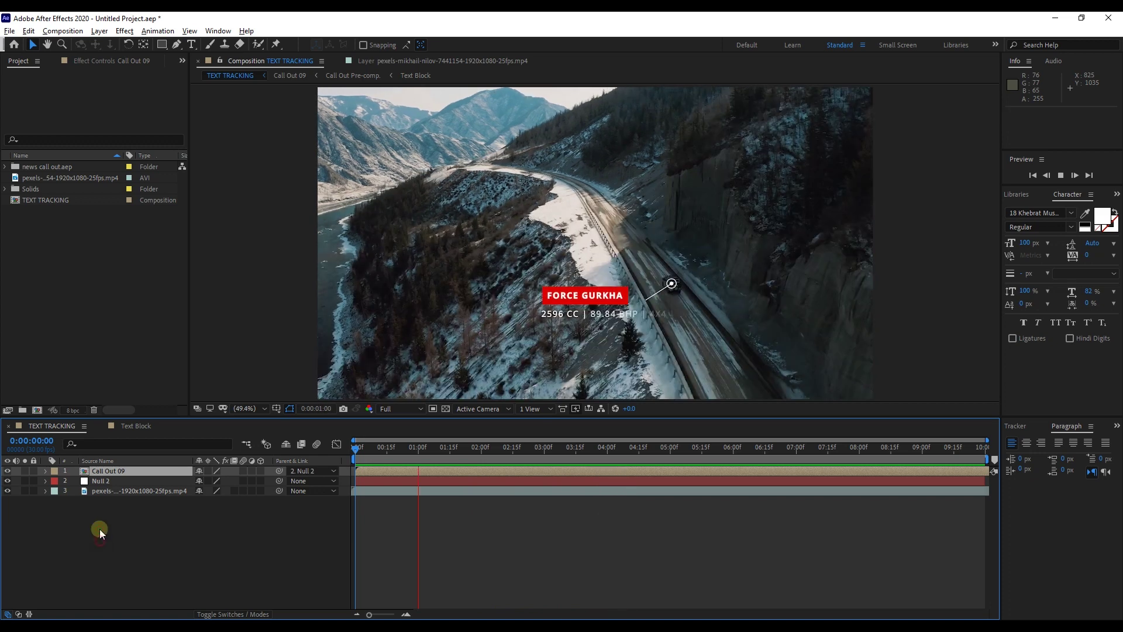
- Open the Text Block composition from the news call out.aep > All folder
{"action": "left_click", "coordinate": [5, 168]}
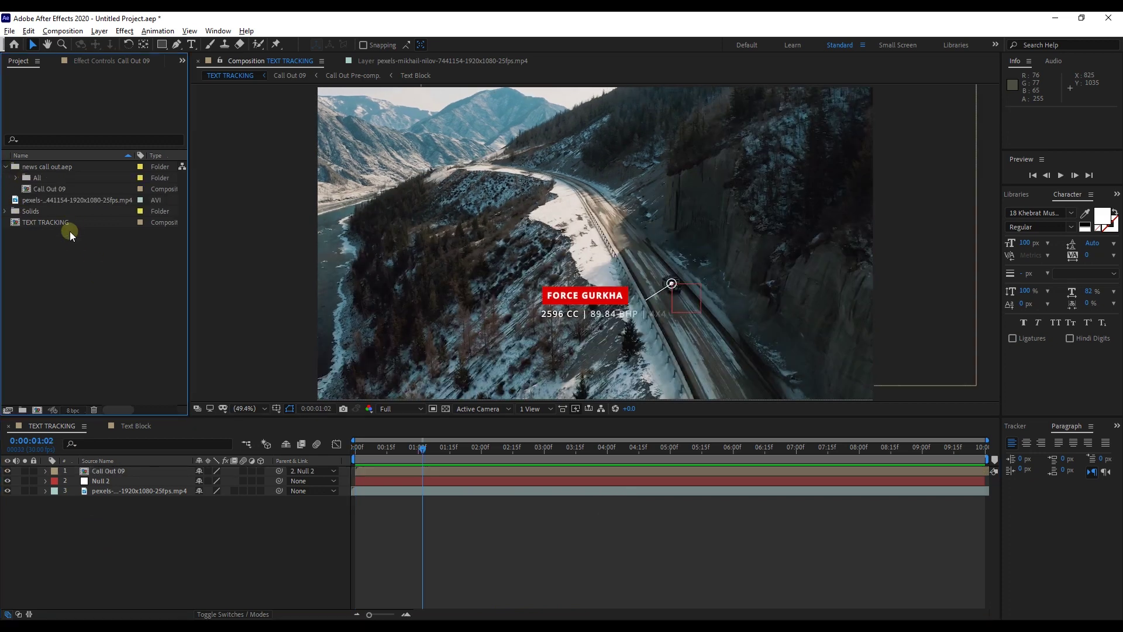
{"action": "left_click", "coordinate": [16, 179]}
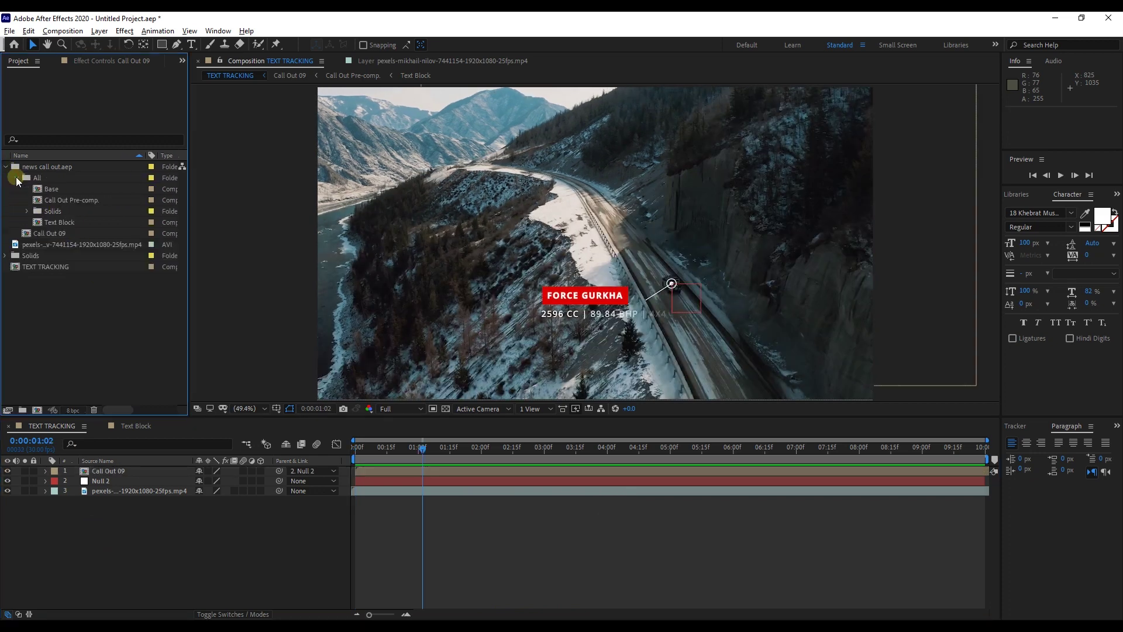
{"action": "double_click", "coordinate": [54, 223]}
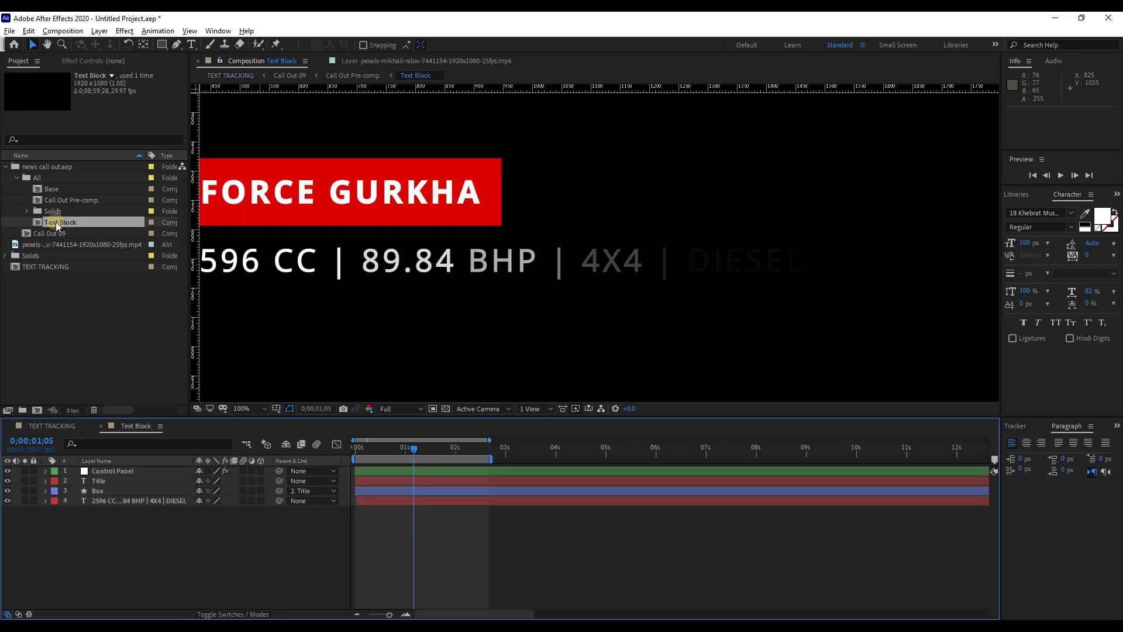
- Select the FORCE GURKHA title and the spec line text for editing
{"action": "left_click", "coordinate": [94, 501]}
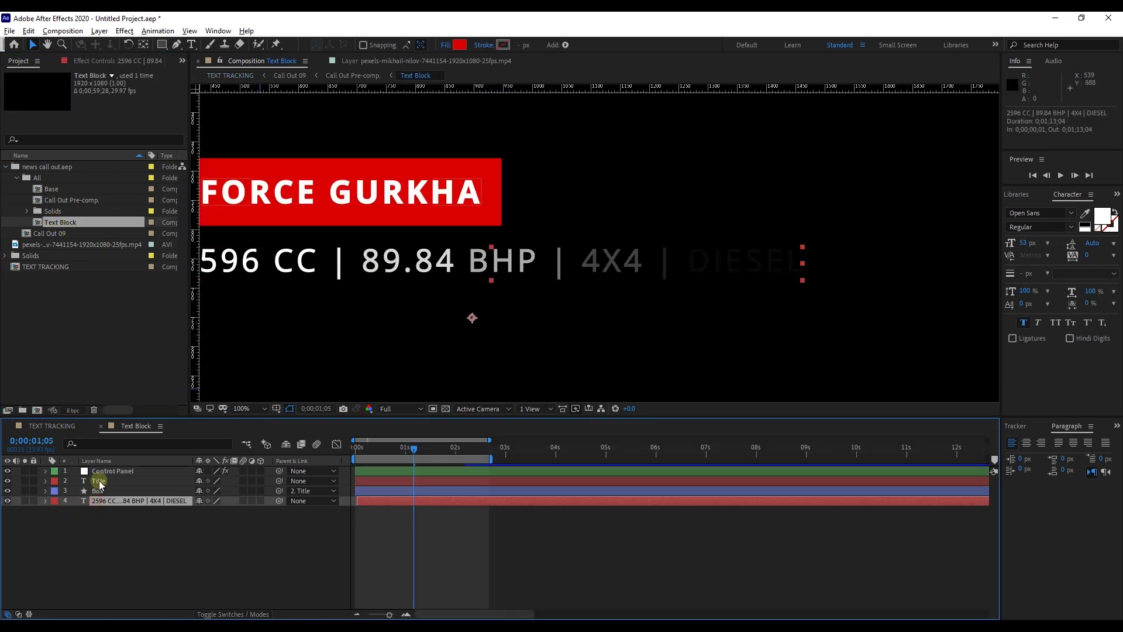
{"action": "left_click", "coordinate": [309, 197]}
{"action": "double_click", "coordinate": [309, 196]}
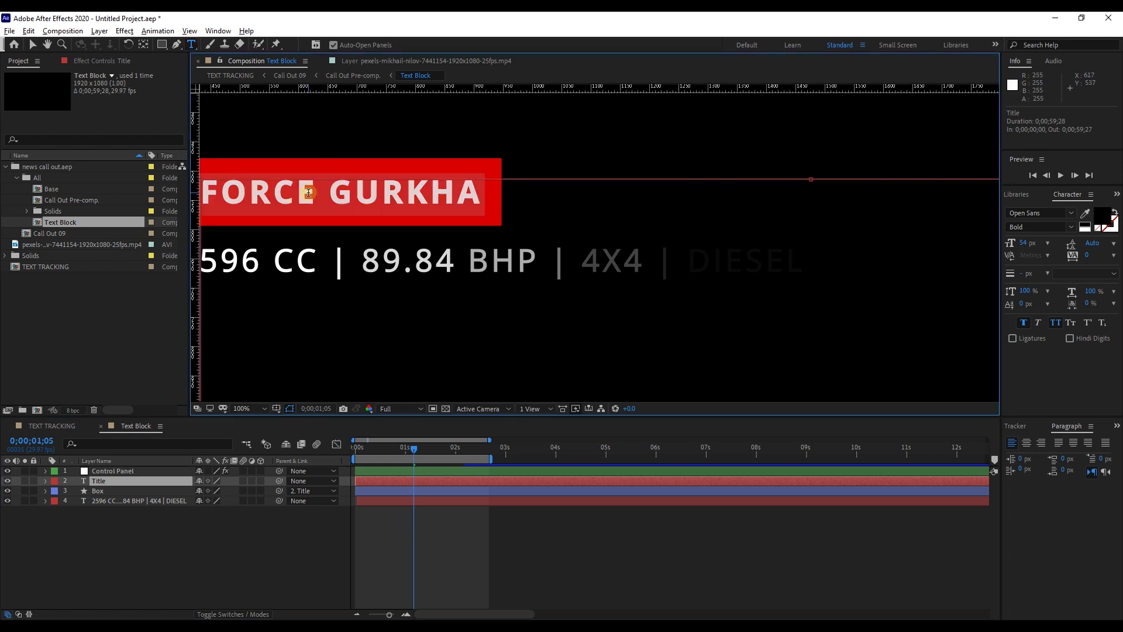
{"action": "left_click", "coordinate": [117, 501]}
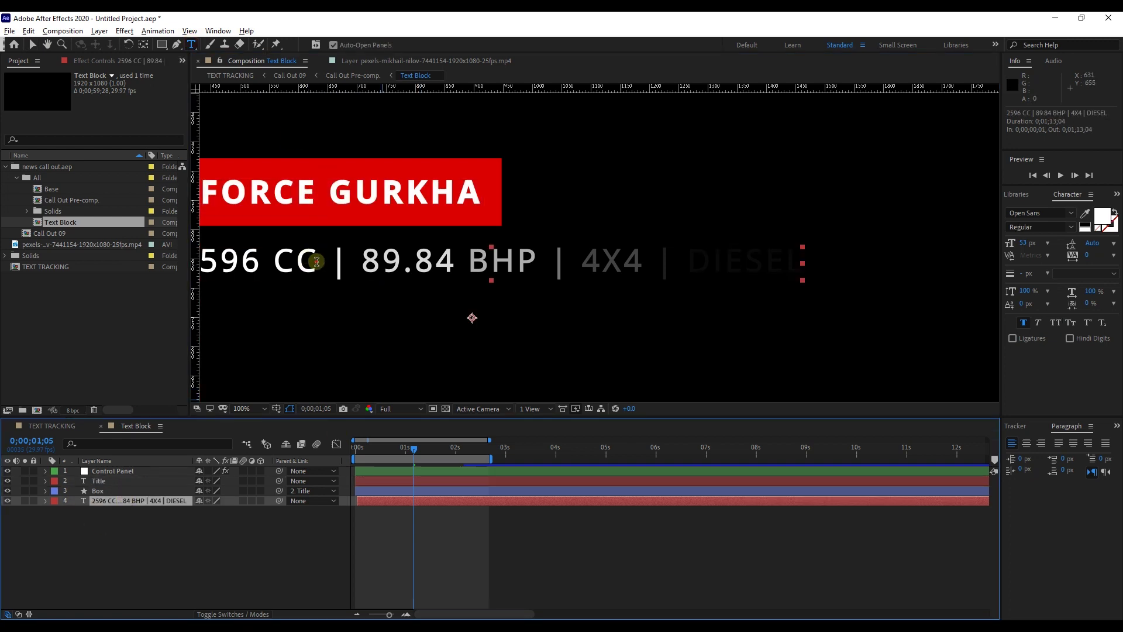
{"action": "triple_click", "coordinate": [687, 248]}
{"action": "left_click", "coordinate": [293, 542]}
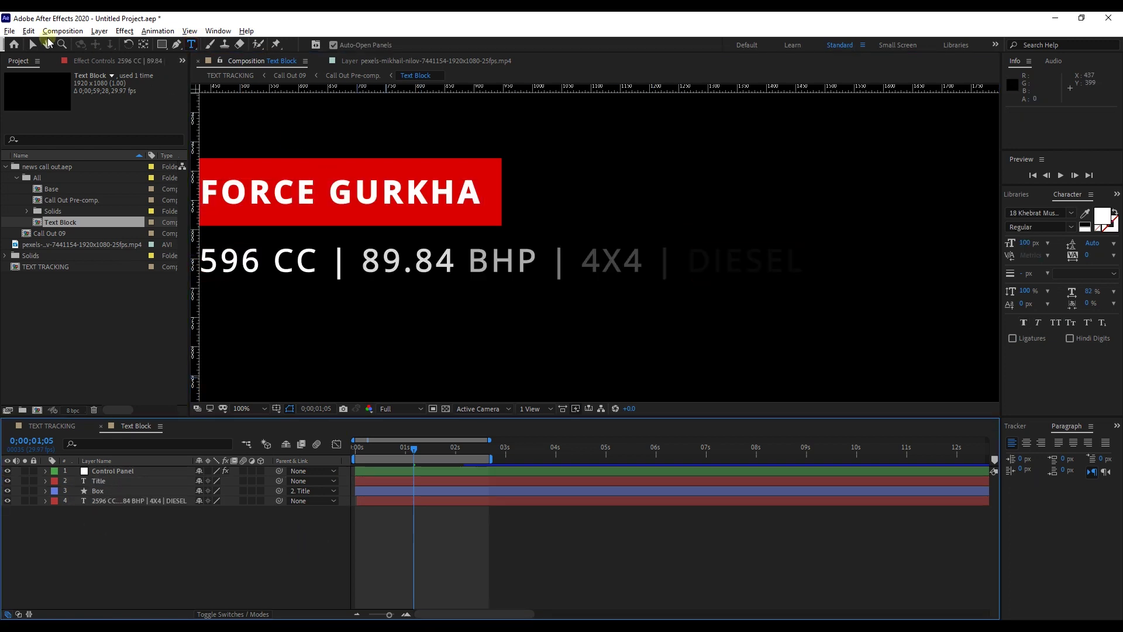